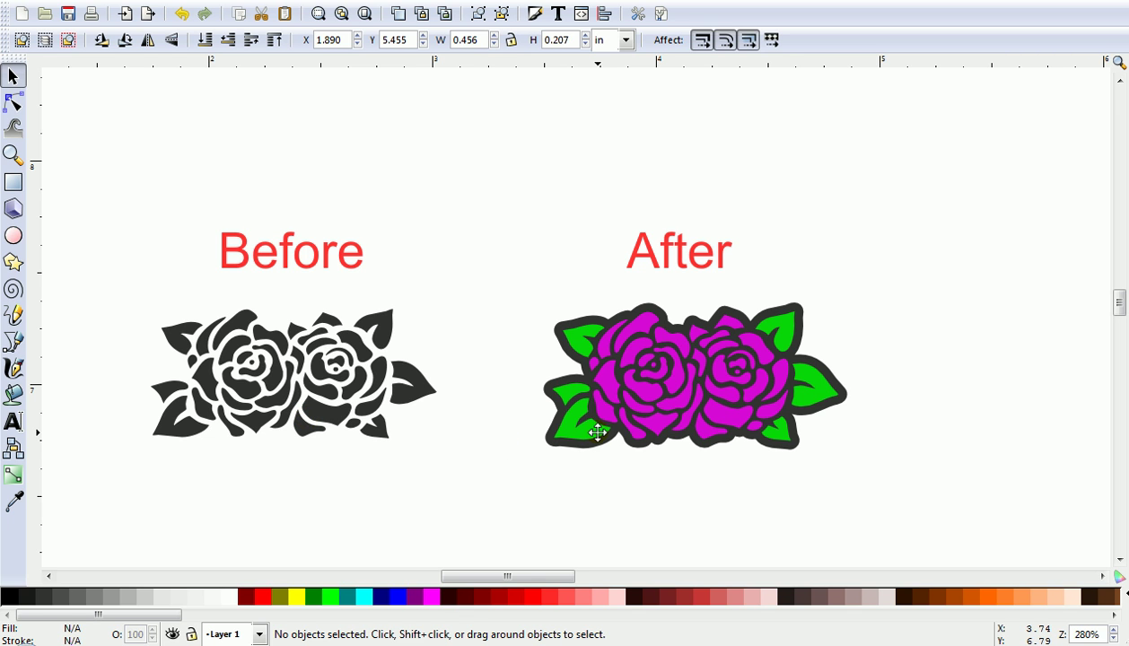
- Scroll down past the Before and After example roses to an empty stretch of canvas
{"action": "scroll", "coordinate": [1120, 314], "scroll_direction": "down", "scroll_amount": 10}
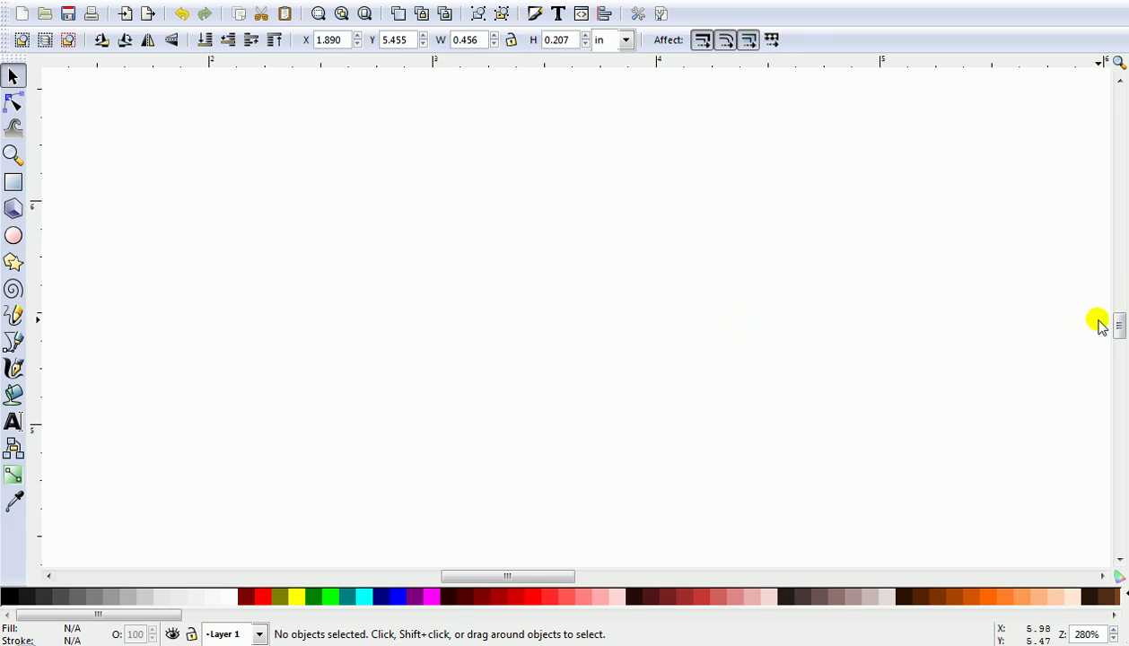
- Type 'a' in the Roses! Roses! font on the canvas and select the rose glyph
{"action": "left_click", "coordinate": [13, 421]}
{"action": "left_click", "coordinate": [406, 293]}
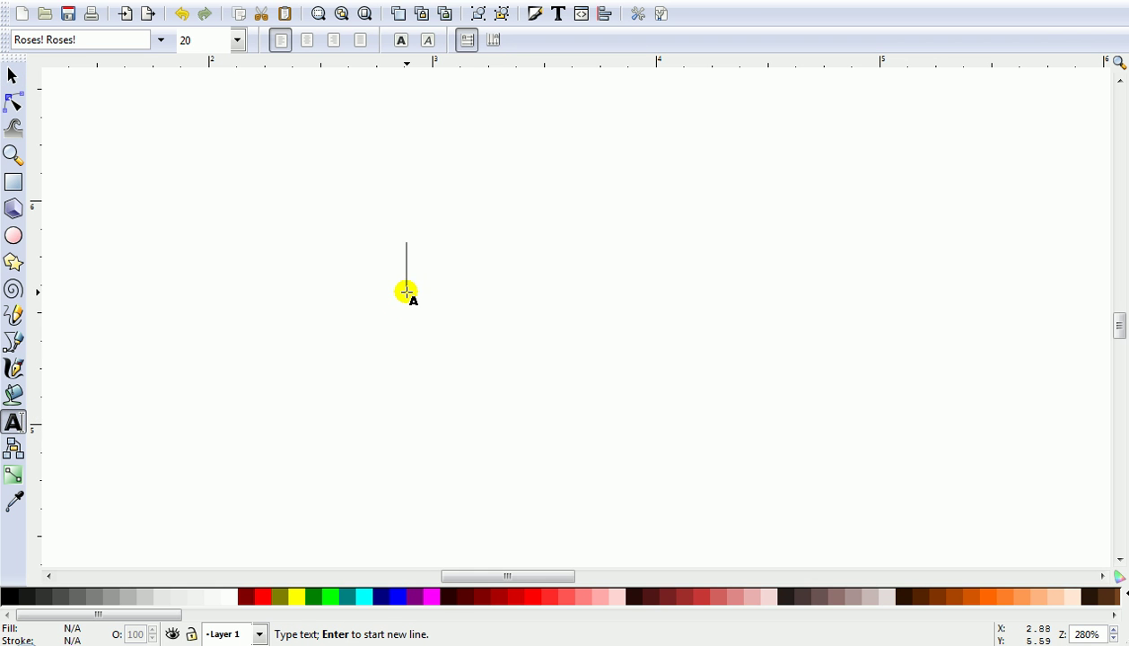
{"action": "type", "text": "a"}
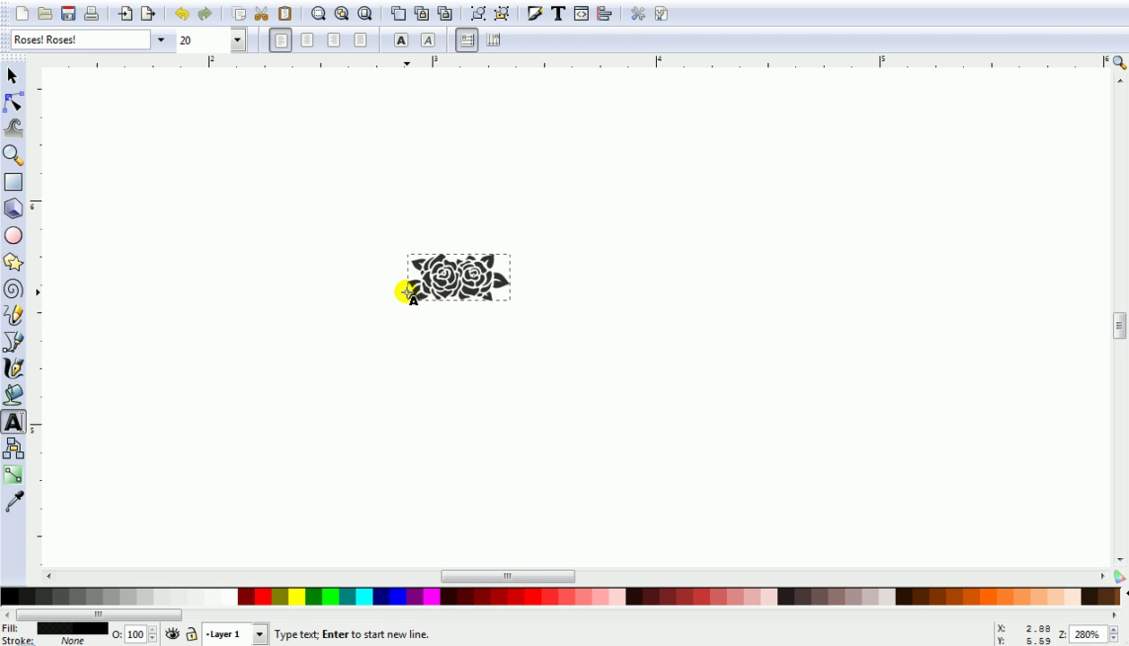
{"action": "scroll", "coordinate": [407, 293], "scroll_direction": "up", "scroll_amount": 6}
{"action": "scroll", "coordinate": [180, 186], "scroll_direction": "down", "scroll_amount": 1}
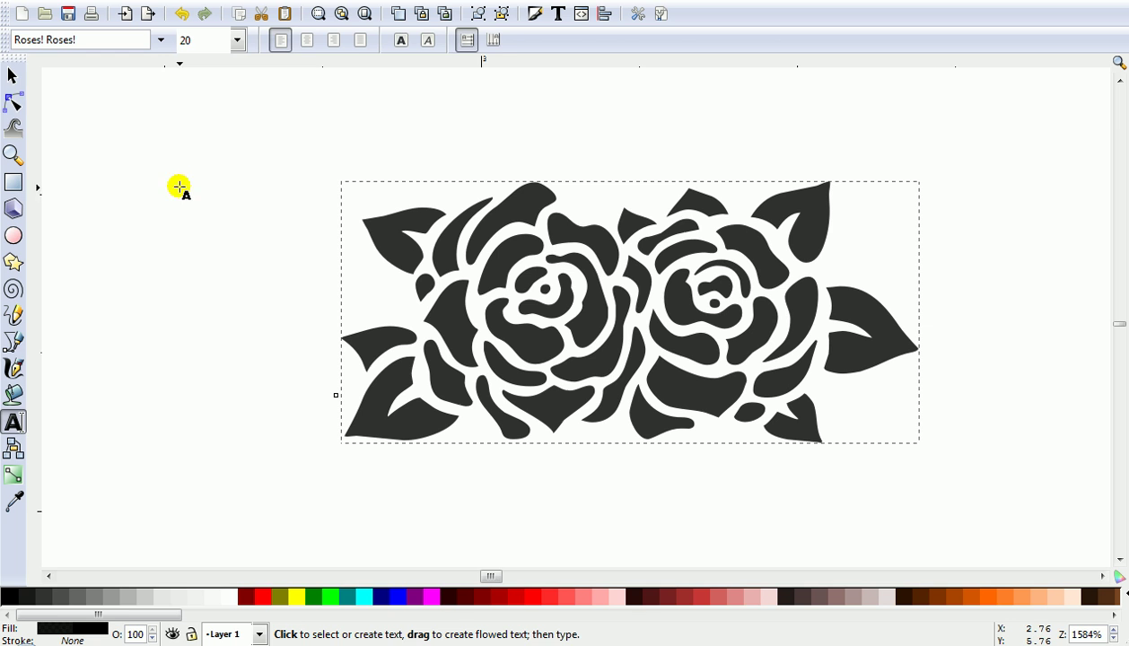
{"action": "left_click", "coordinate": [13, 75]}
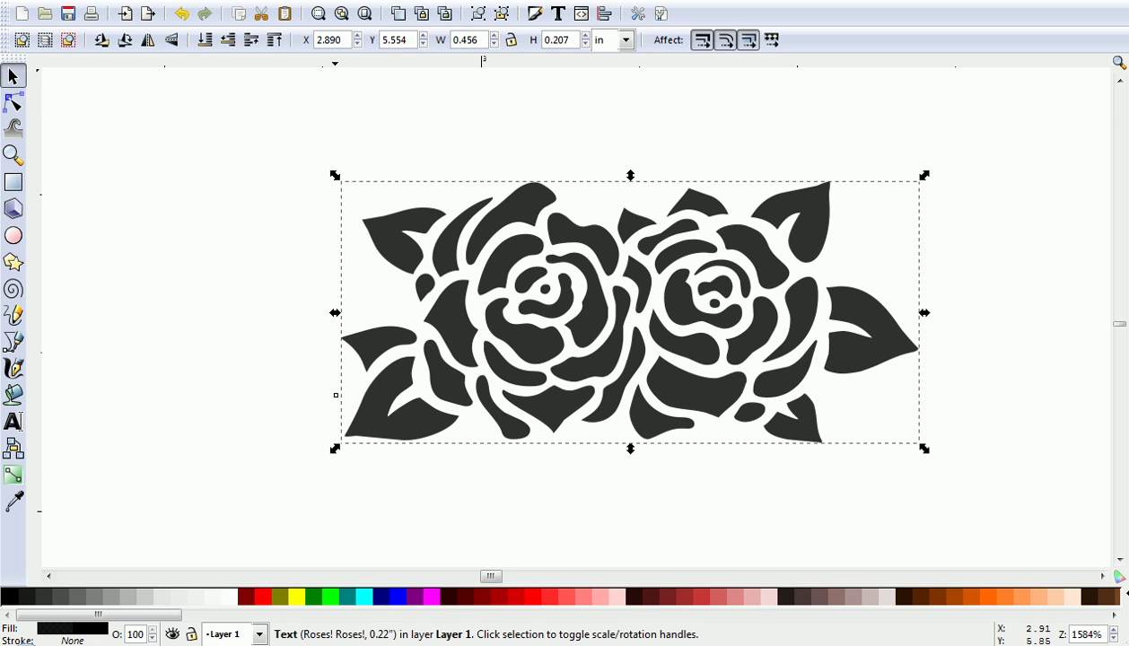
- Convert the rose text to a path and create a linked offset of it
{"action": "left_click", "coordinate": [202, 2]}
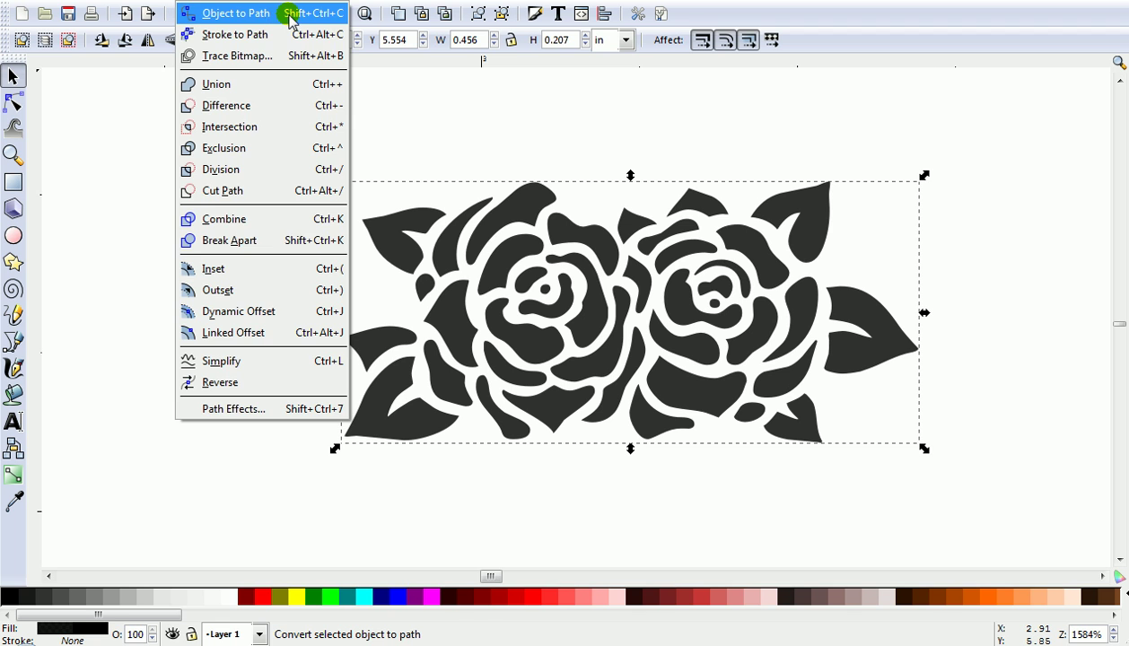
{"action": "left_click", "coordinate": [290, 13]}
{"action": "key", "text": "alt+p"}
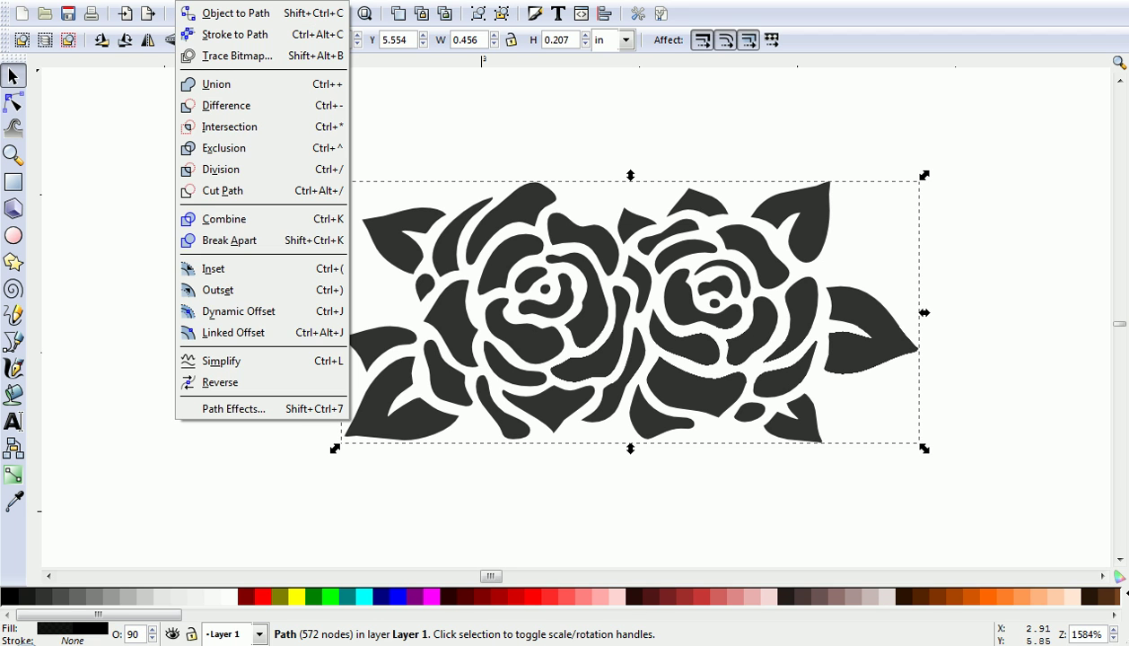
{"action": "left_click", "coordinate": [322, 333]}
- Fill the linked offset green and drag it outward into a thick border around the rose
{"action": "left_click", "coordinate": [832, 183]}
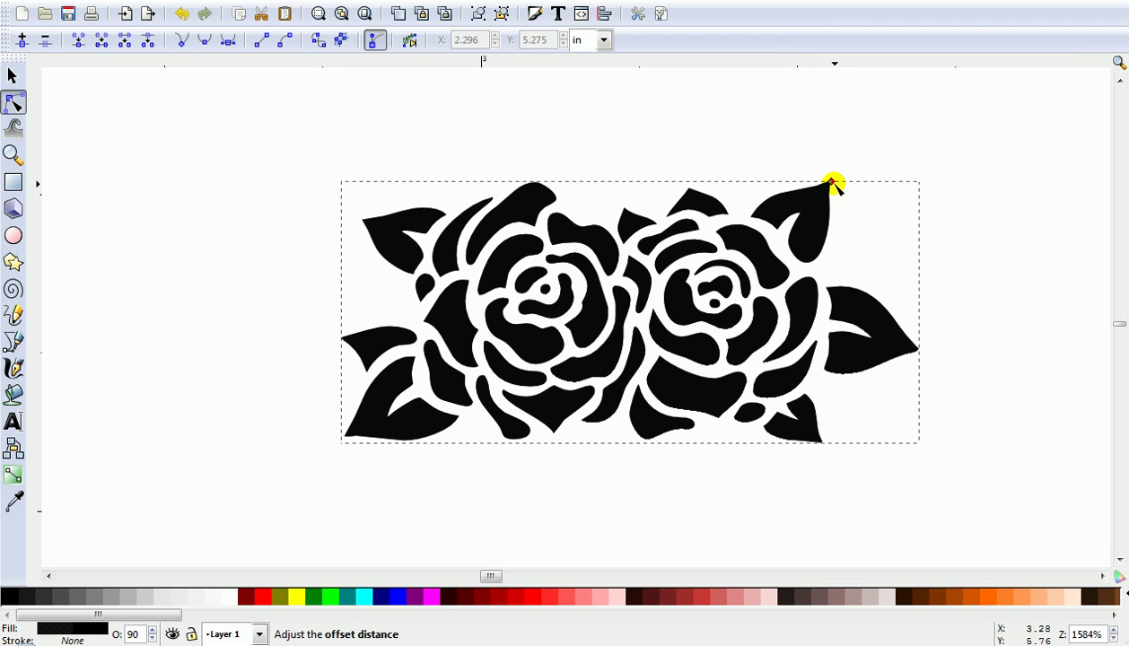
{"action": "left_click", "coordinate": [329, 596]}
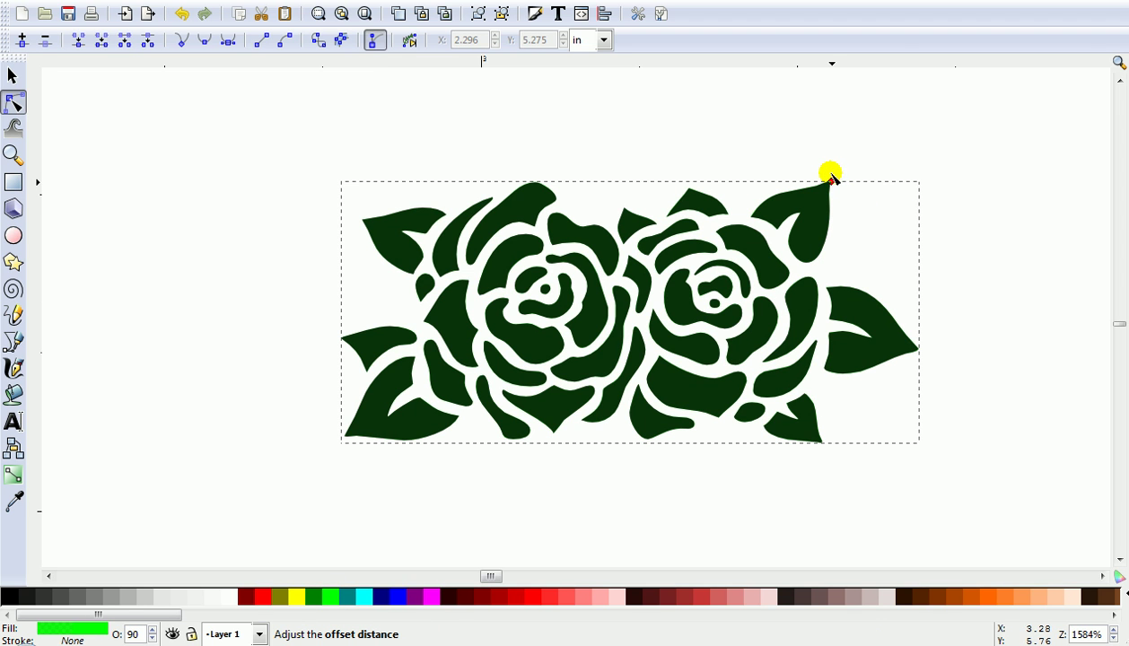
{"action": "left_click_drag", "start_coordinate": [831, 176], "coordinate": [831, 173]}
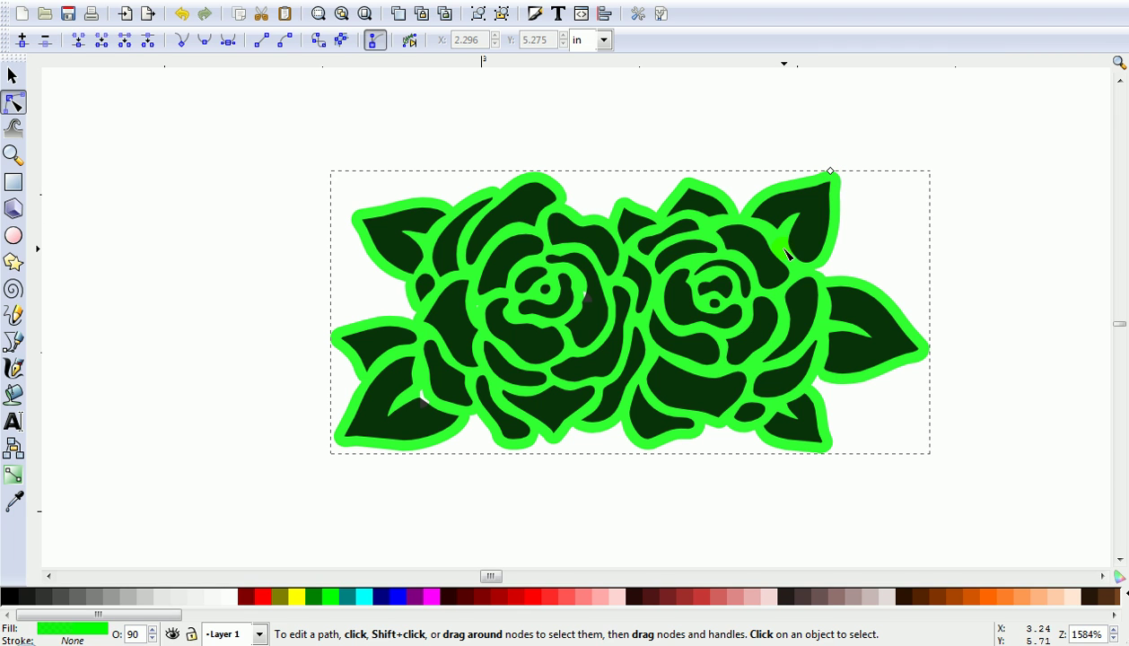
{"action": "left_click_drag", "start_coordinate": [829, 176], "coordinate": [827, 166]}
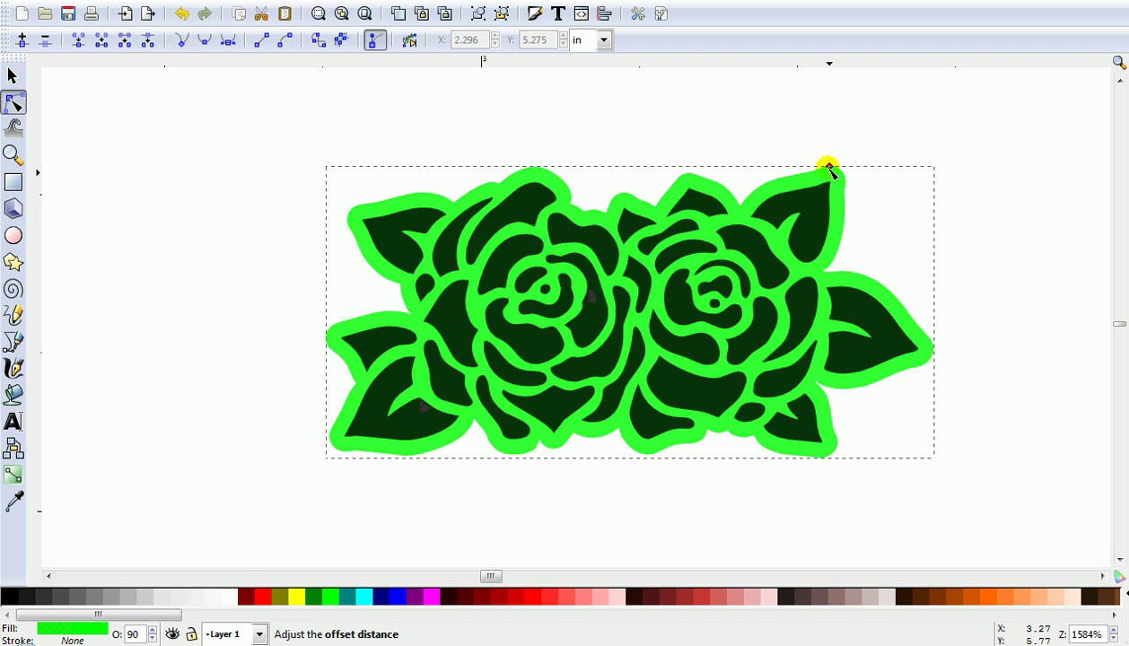
- Convert the green offset to a plain path and delete the stray nodes inside the left rose
{"action": "left_click", "coordinate": [201, 1]}
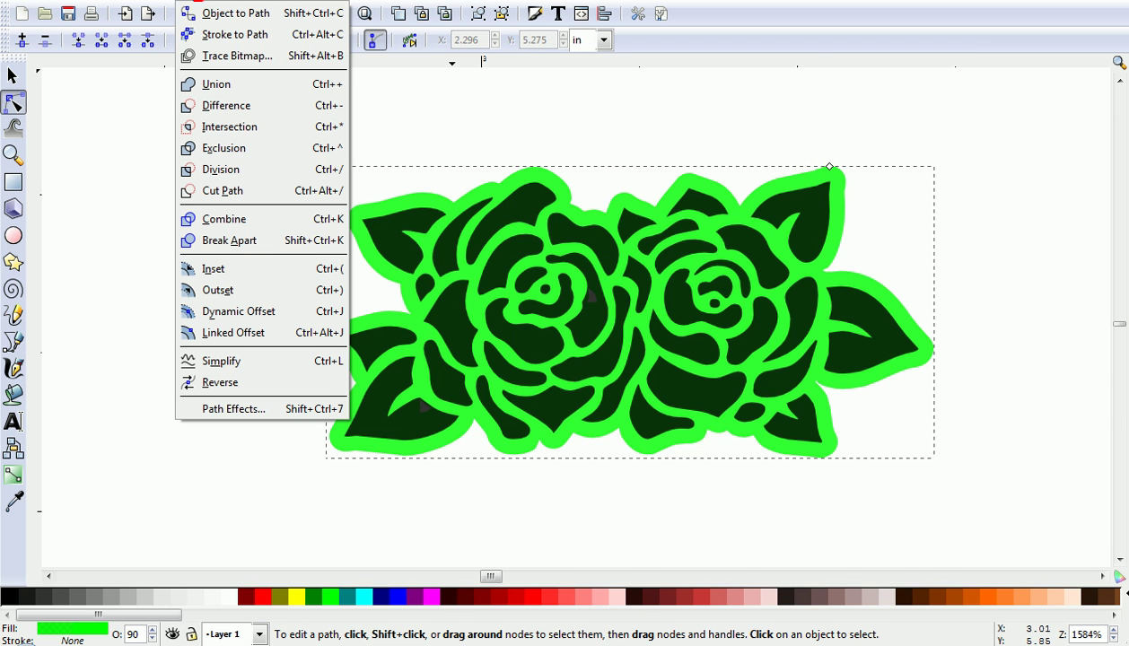
{"action": "left_click", "coordinate": [309, 12]}
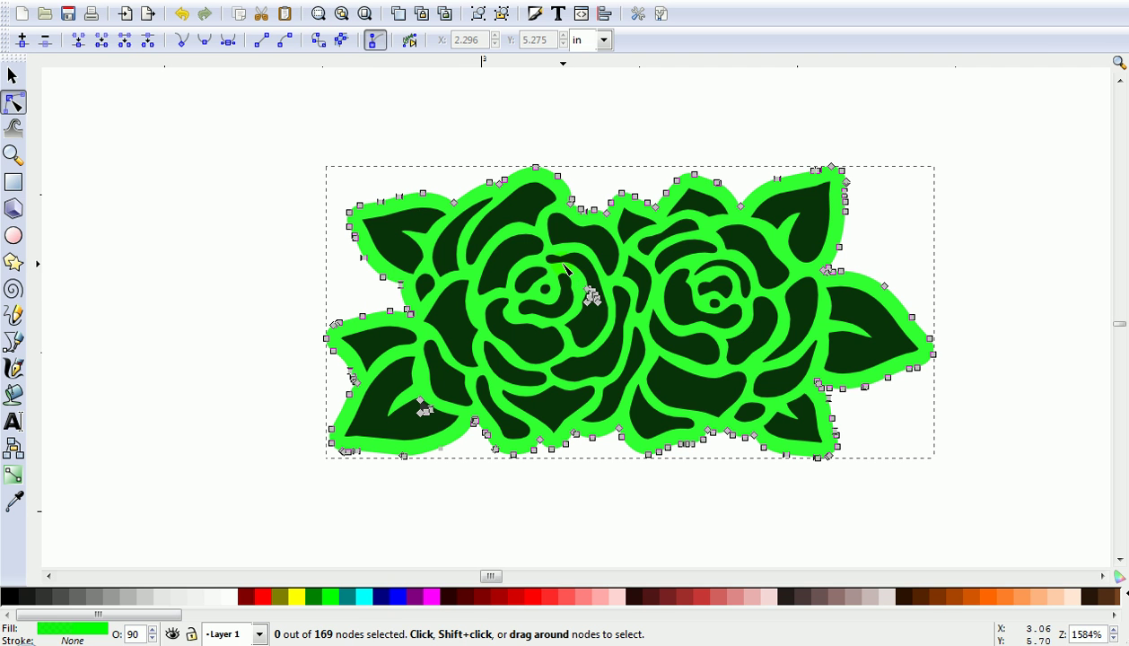
{"action": "left_click_drag", "start_coordinate": [567, 273], "coordinate": [634, 331]}
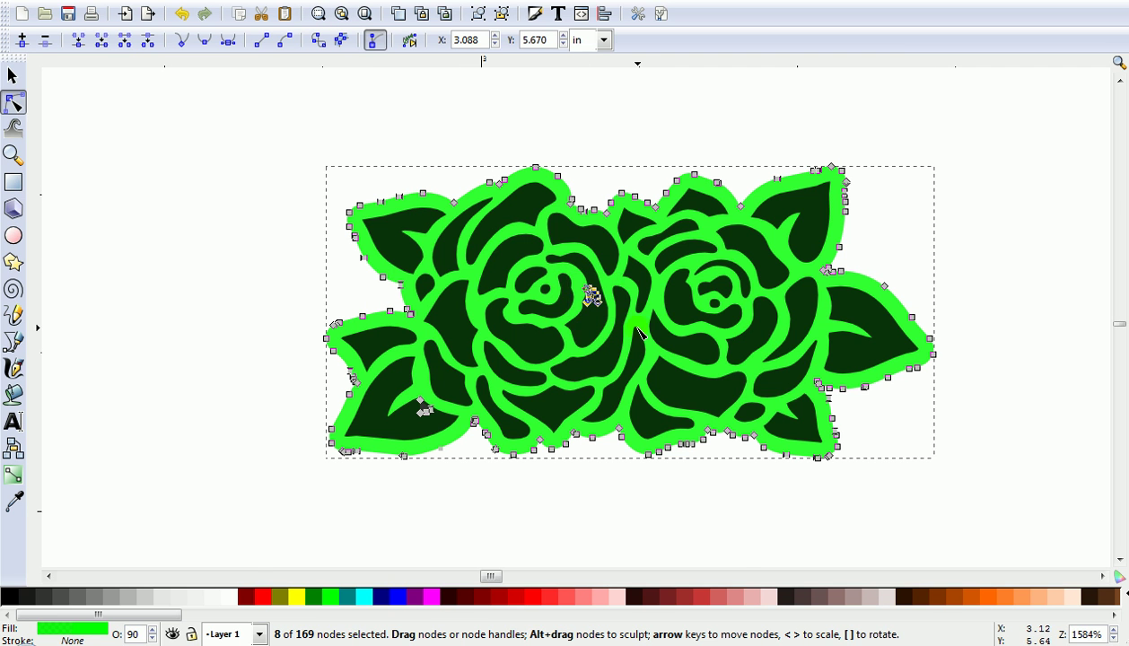
{"action": "scroll", "coordinate": [635, 331], "scroll_direction": "up", "scroll_amount": 2}
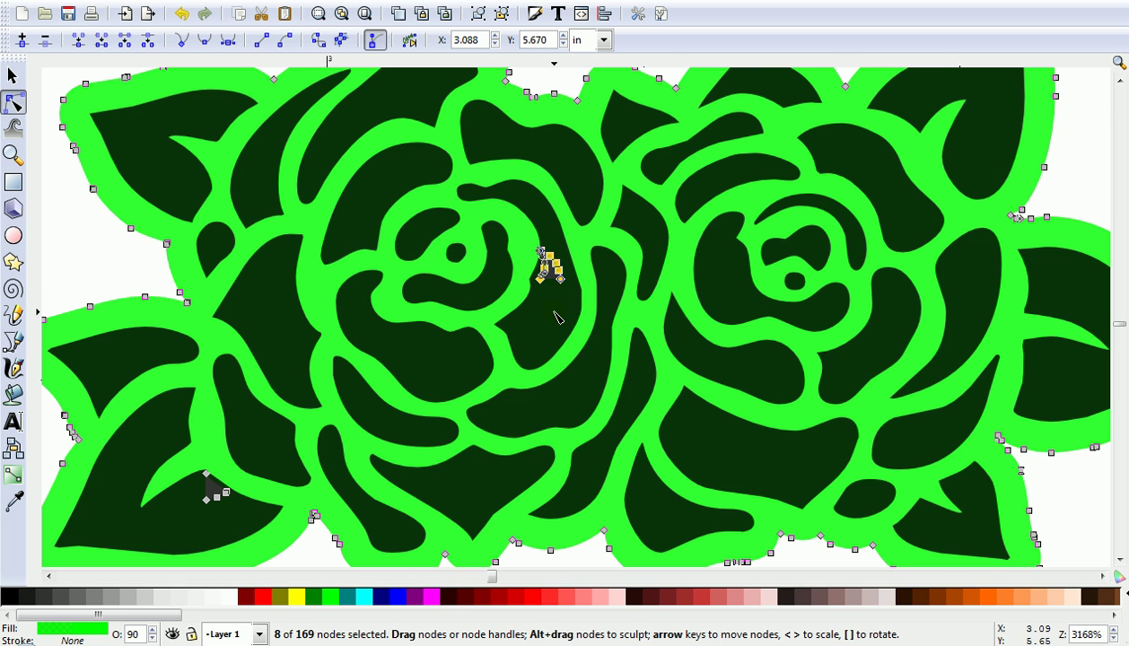
{"action": "key", "text": "Delete"}
- Delete the stray node cluster on the lower-left leaf, leaving 156 nodes
{"action": "left_click_drag", "start_coordinate": [178, 453], "coordinate": [254, 514]}
{"action": "key", "text": "Delete"}
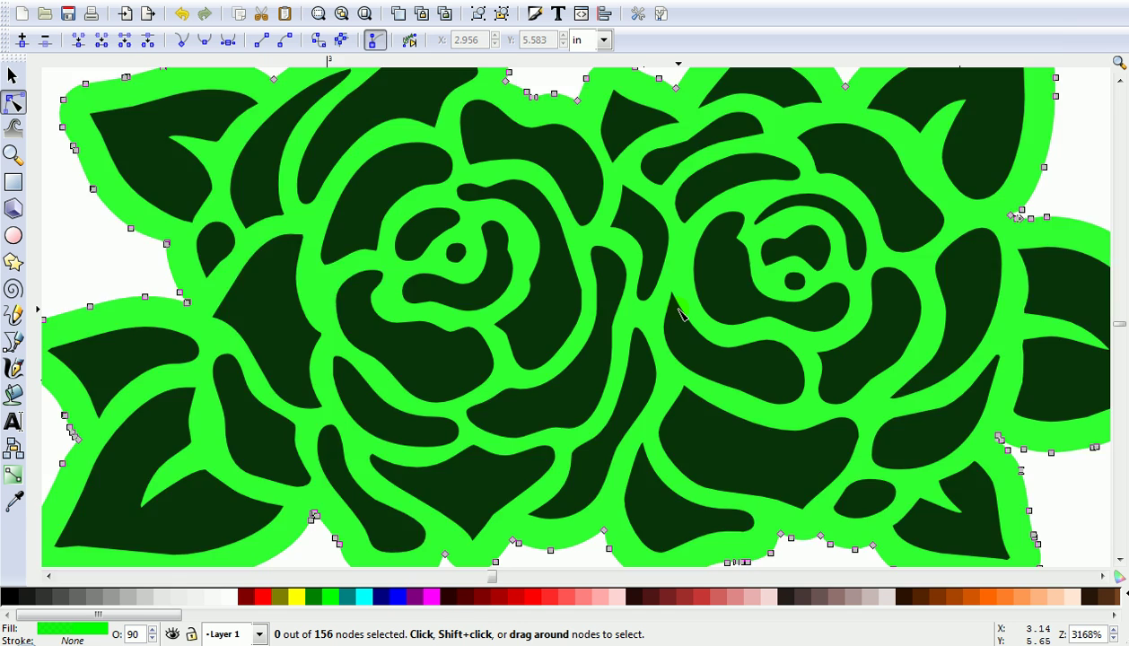
{"action": "scroll", "coordinate": [680, 312], "scroll_direction": "down", "scroll_amount": 2}
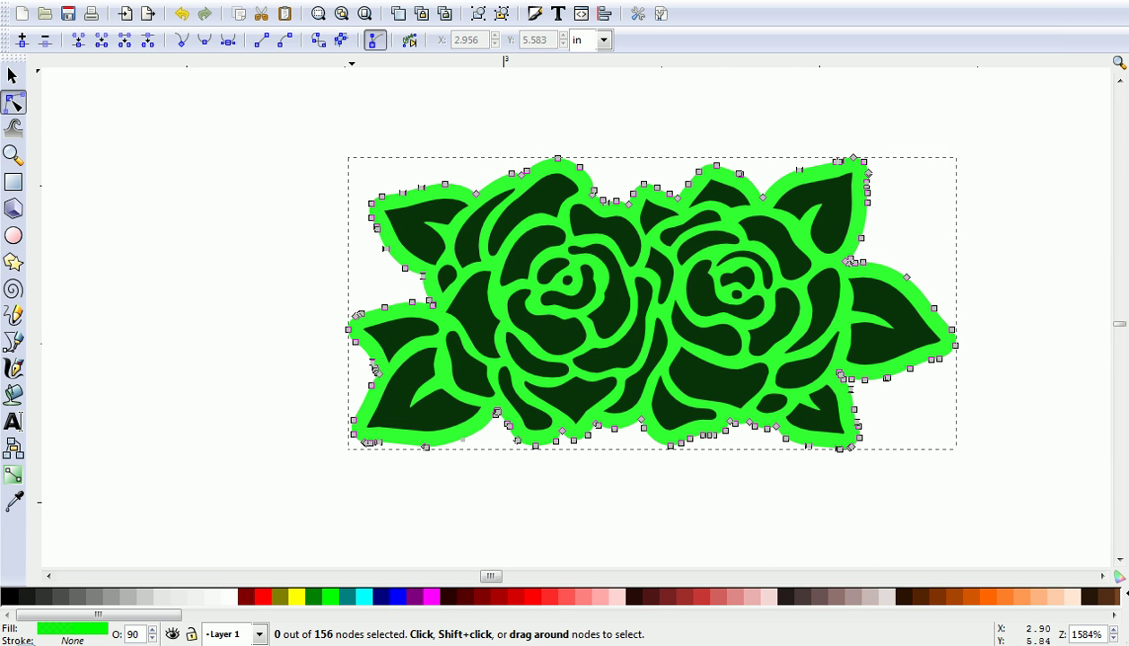
- Simplify the green offset path to 122 nodes and select it together with the rose
{"action": "key", "text": "alt+p"}
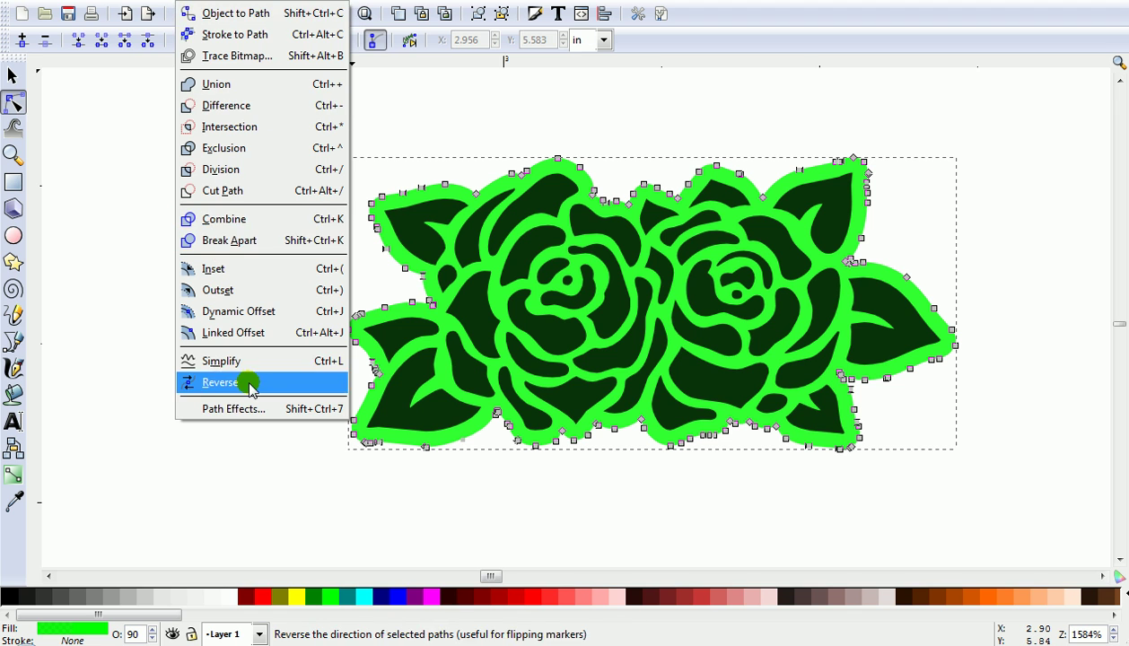
{"action": "left_click", "coordinate": [252, 362]}
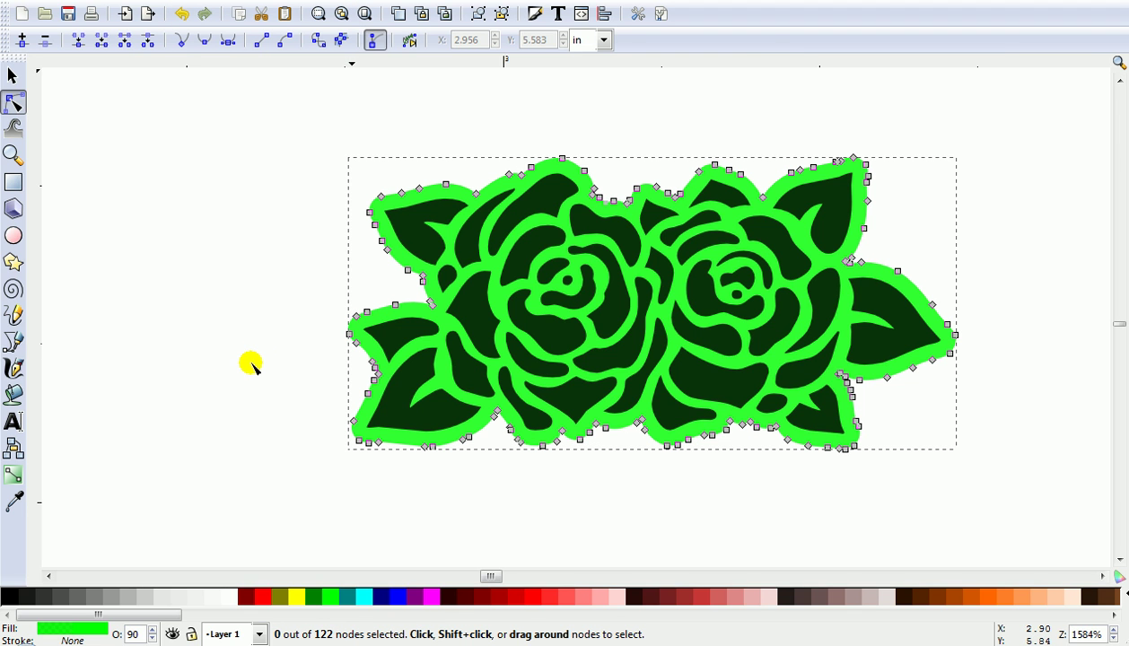
{"action": "left_click", "coordinate": [12, 76]}
{"action": "left_click_drag", "start_coordinate": [206, 100], "coordinate": [1025, 536]}
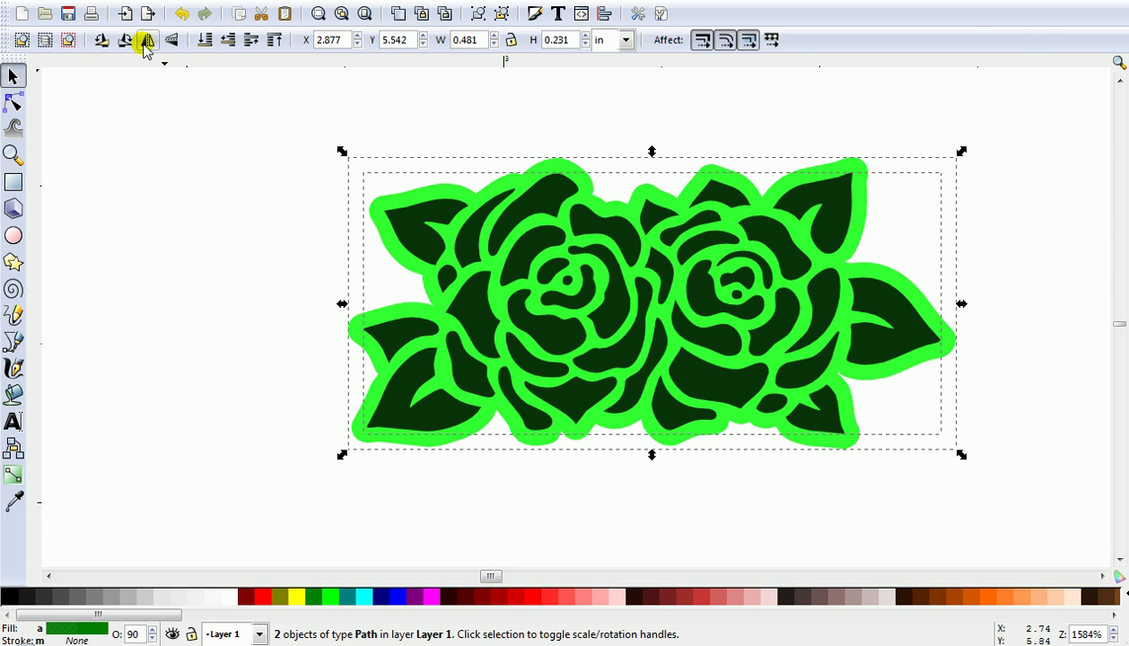
- Duplicate the framed rose and move the copy off to the right
{"action": "left_click", "coordinate": [70, 0]}
{"action": "left_click", "coordinate": [103, 249]}
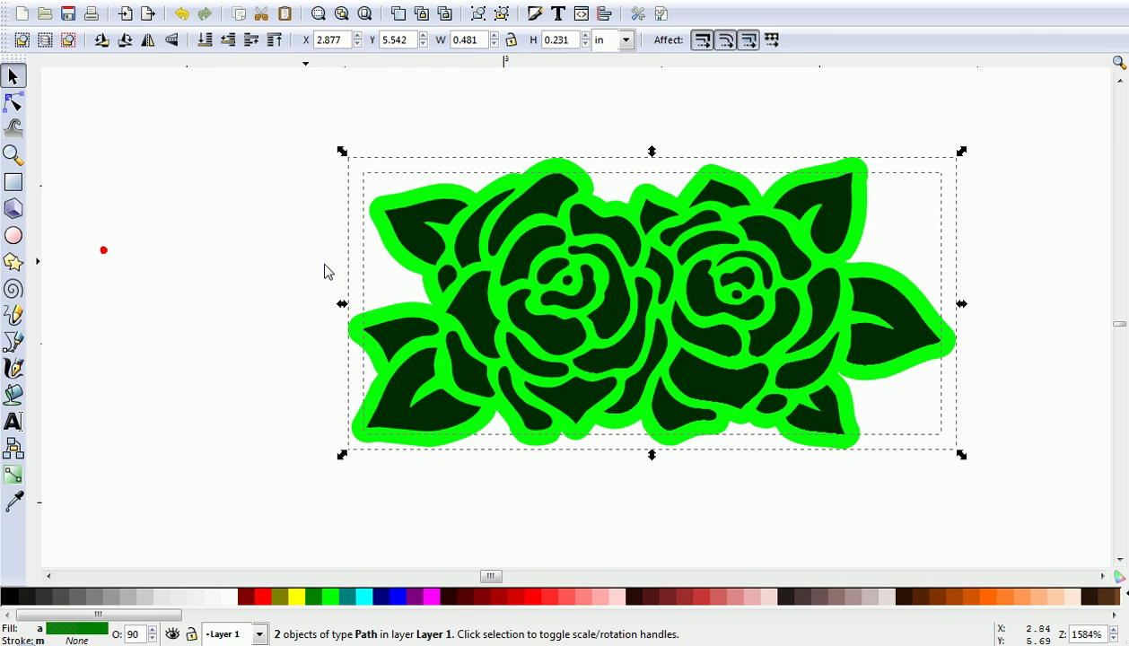
{"action": "left_click_drag", "start_coordinate": [422, 278], "coordinate": [1099, 251]}
{"action": "left_click_drag", "start_coordinate": [117, 127], "coordinate": [925, 531]}
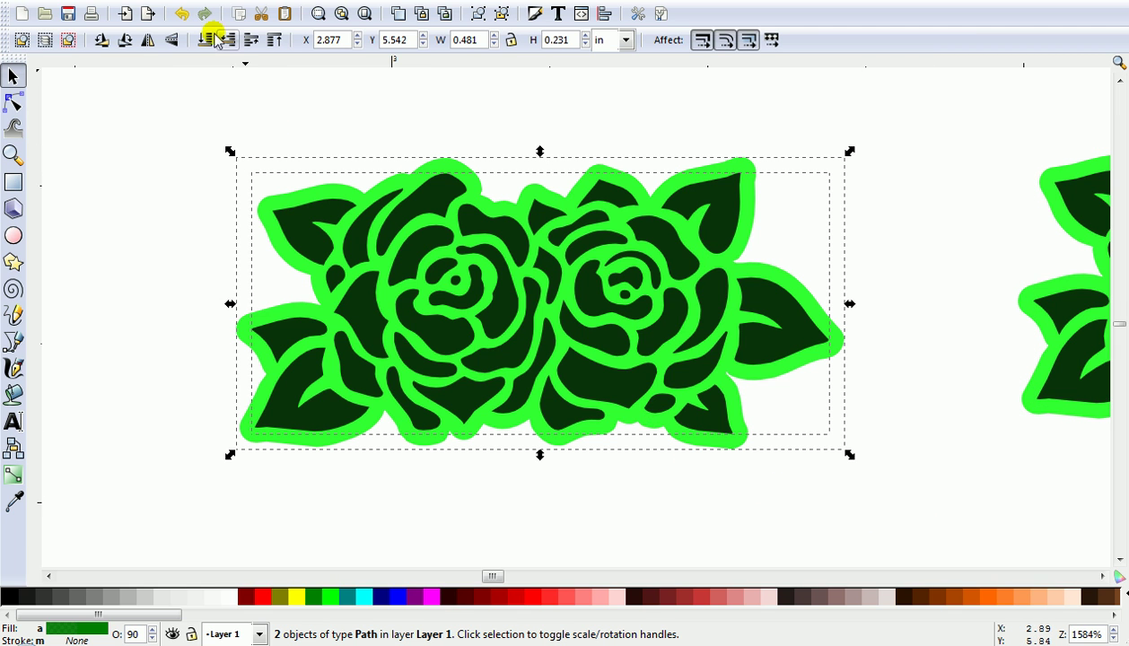
- Subtract the rose from its green offset, move the resulting outline up-left and fill it black
{"action": "left_click", "coordinate": [184, 1]}
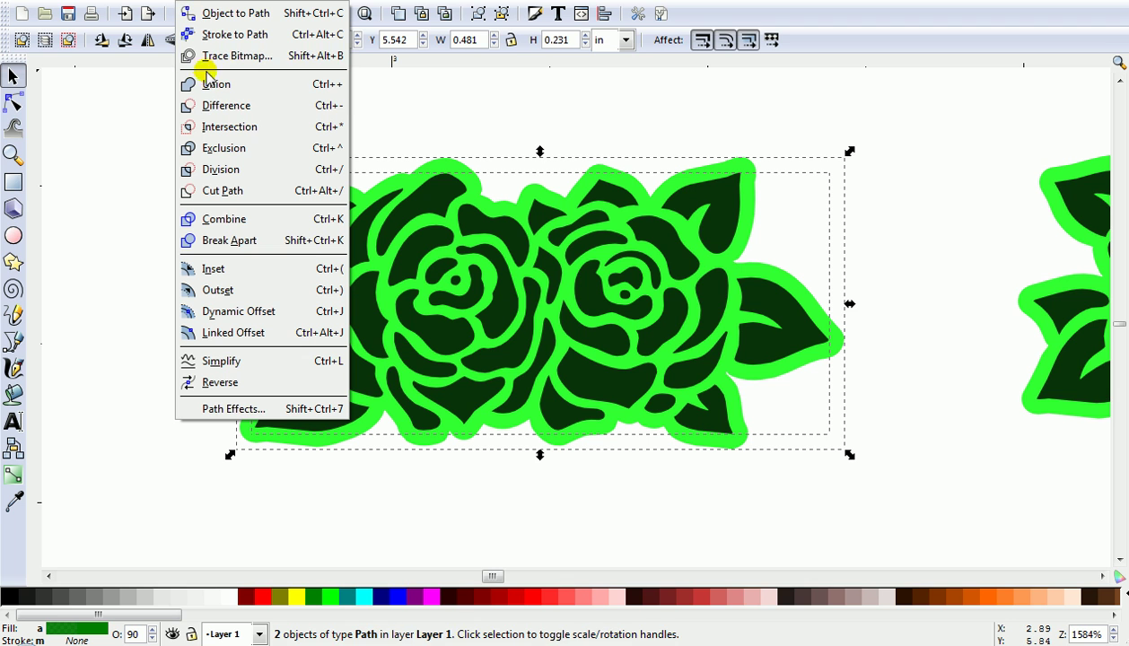
{"action": "left_click", "coordinate": [287, 108]}
{"action": "left_click_drag", "start_coordinate": [369, 189], "coordinate": [215, 169]}
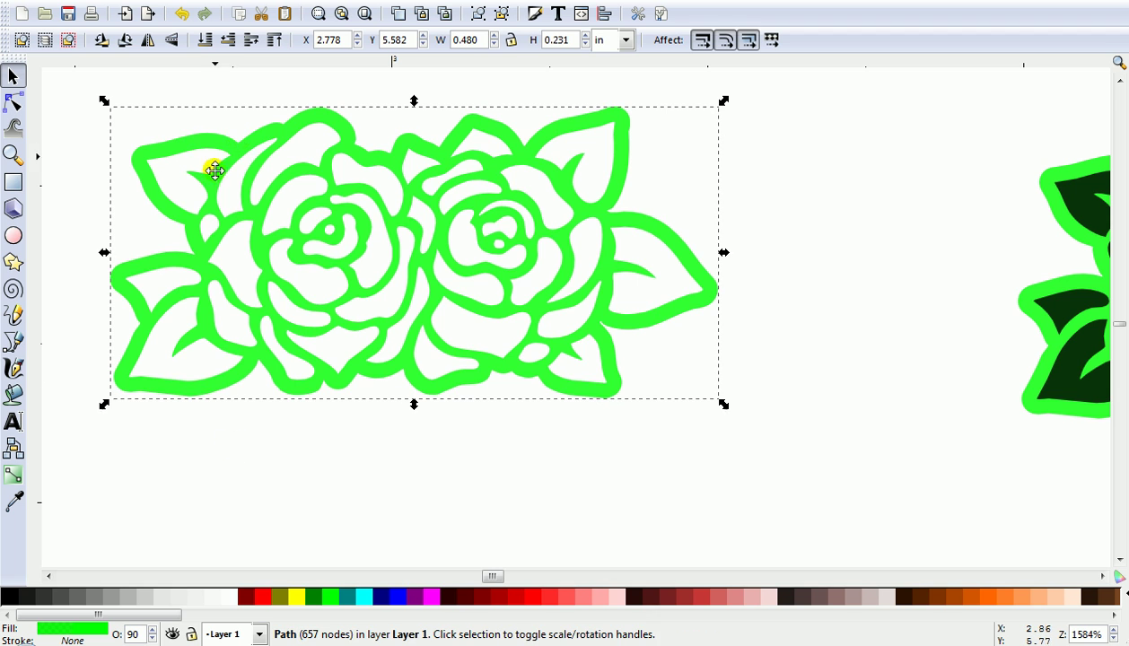
{"action": "left_click", "coordinate": [8, 596]}
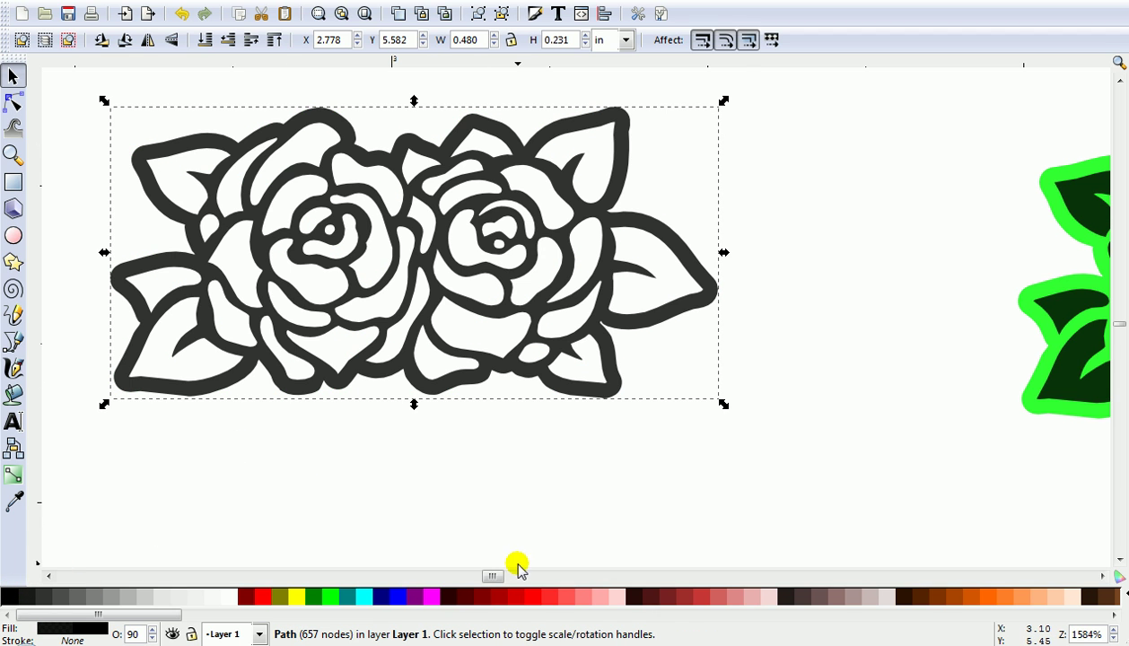
{"action": "left_click_drag", "start_coordinate": [499, 579], "coordinate": [502, 576]}
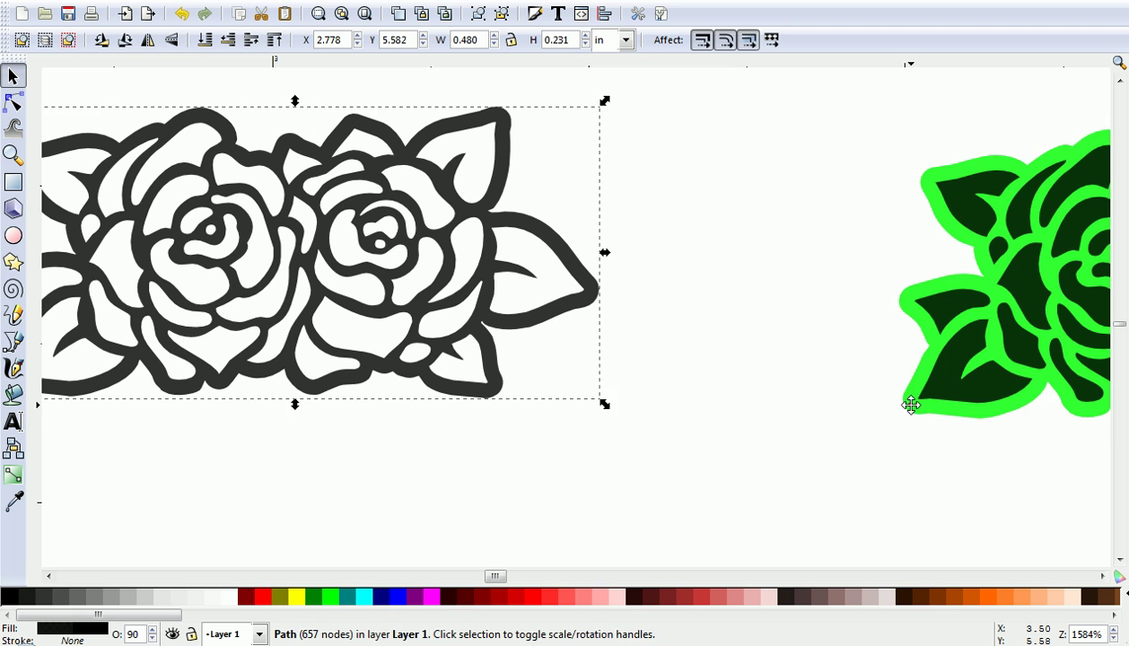
{"action": "left_click_drag", "start_coordinate": [911, 403], "coordinate": [49, 362]}
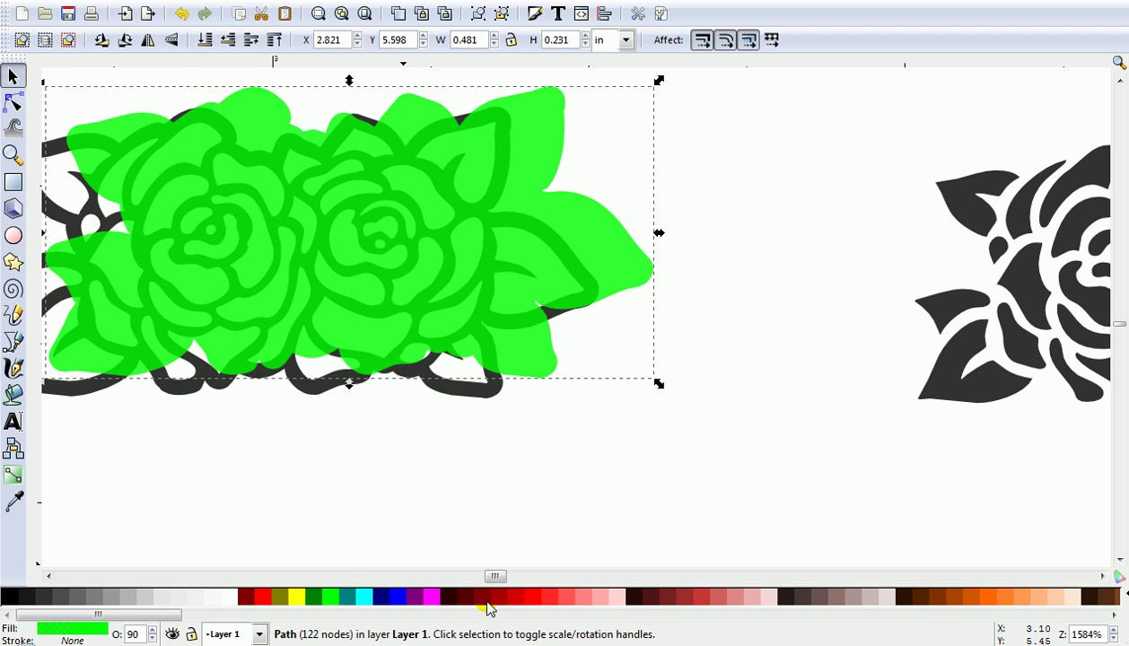
- Move the green rose onto the black outline and lower it beneath the outline
{"action": "left_click_drag", "start_coordinate": [496, 577], "coordinate": [491, 579]}
{"action": "left_click_drag", "start_coordinate": [617, 328], "coordinate": [592, 338]}
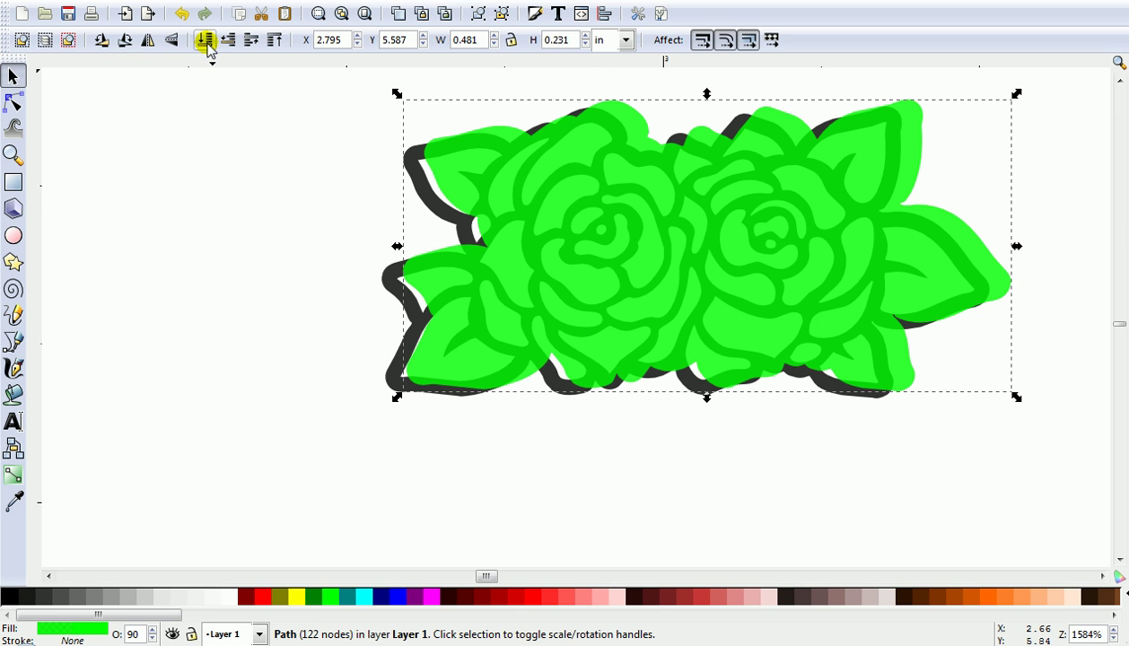
{"action": "left_click", "coordinate": [206, 41]}
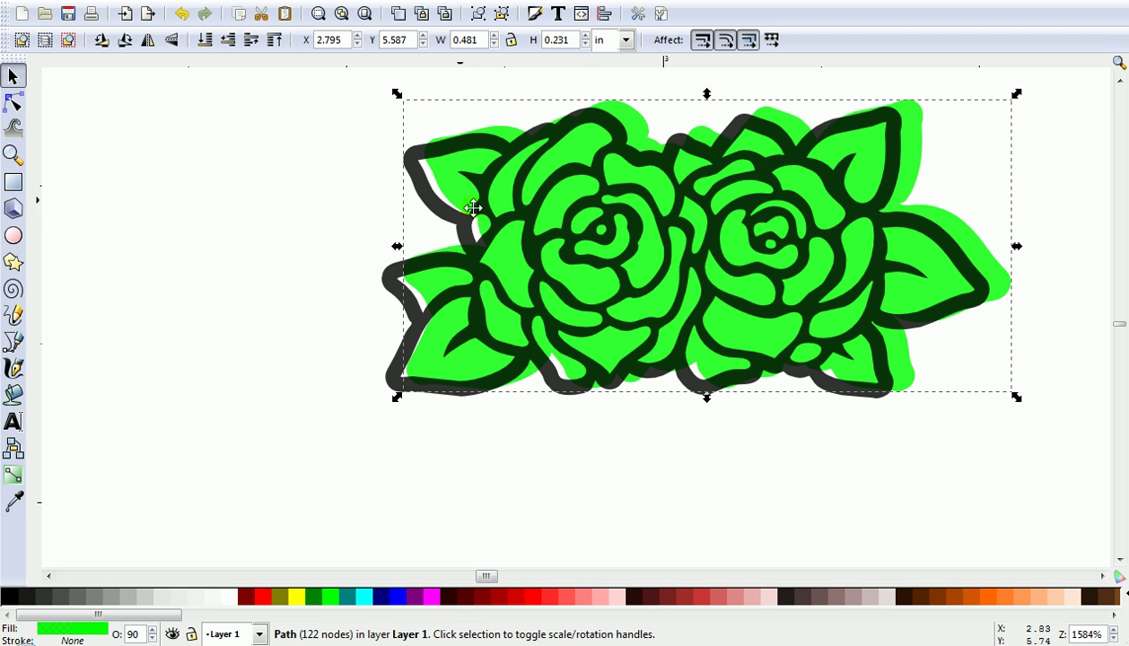
{"action": "left_click", "coordinate": [334, 127]}
- Centre the green and black roses on both axes so they overlap exactly
{"action": "mouse_move", "coordinate": [335, 85]}
{"action": "left_mouse_down"}
{"action": "mouse_move", "coordinate": [851, 178]}
{"action": "mouse_move", "coordinate": [1034, 383]}
{"action": "mouse_move", "coordinate": [1063, 487]}
{"action": "mouse_move", "coordinate": [1045, 474]}
{"action": "left_mouse_up"}
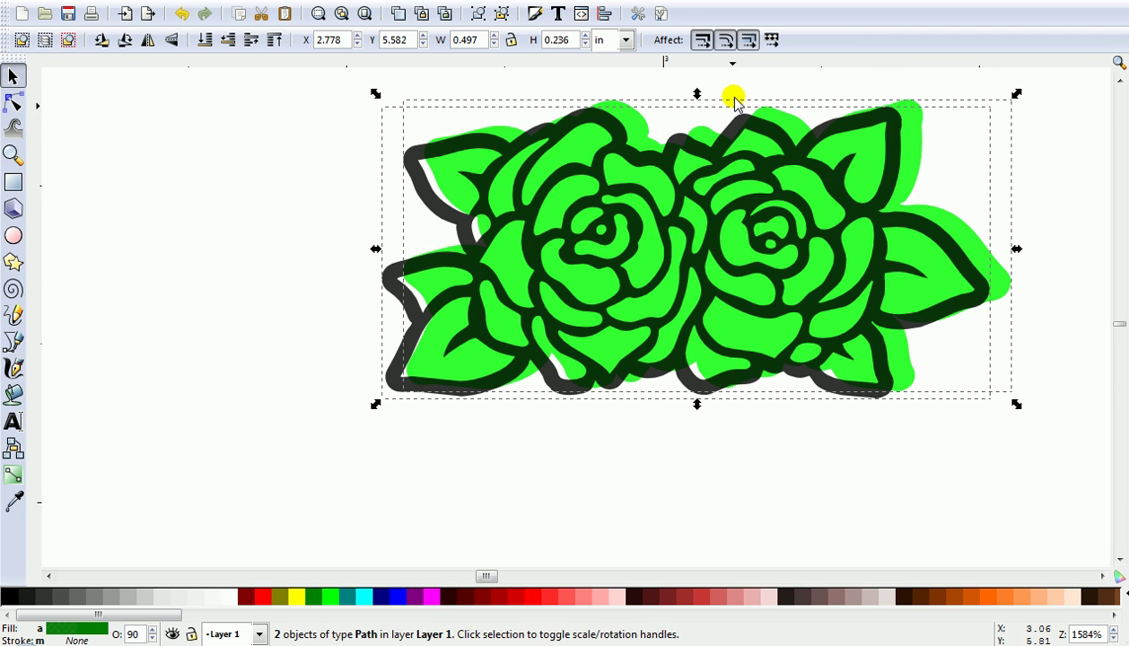
{"action": "left_click", "coordinate": [604, 13]}
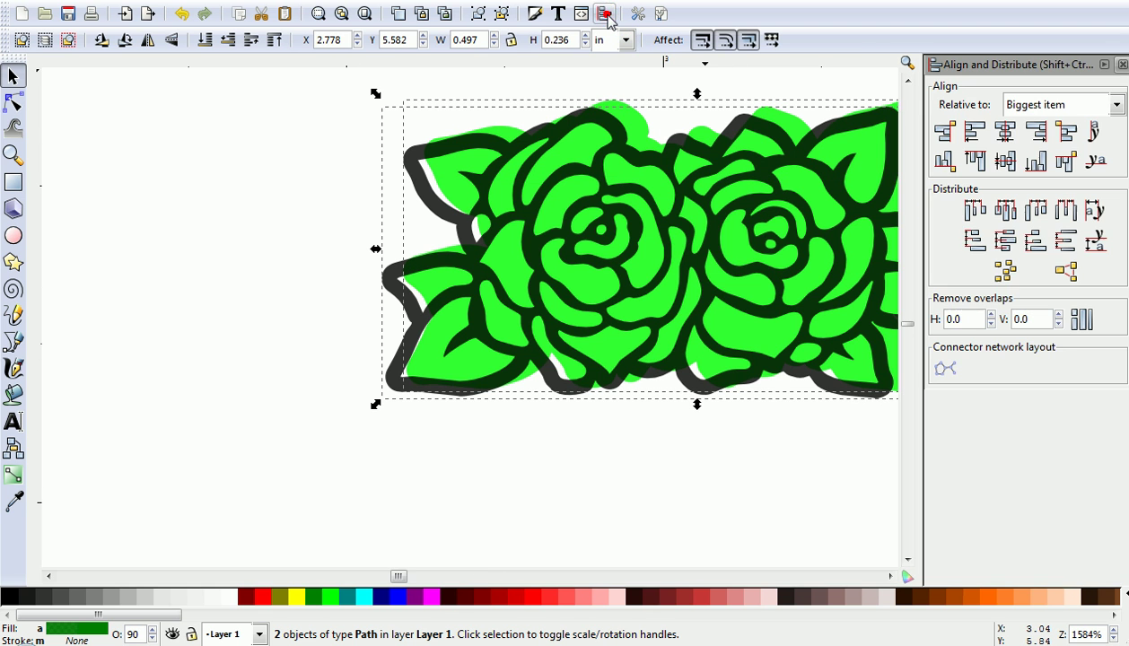
{"action": "left_click", "coordinate": [1000, 160]}
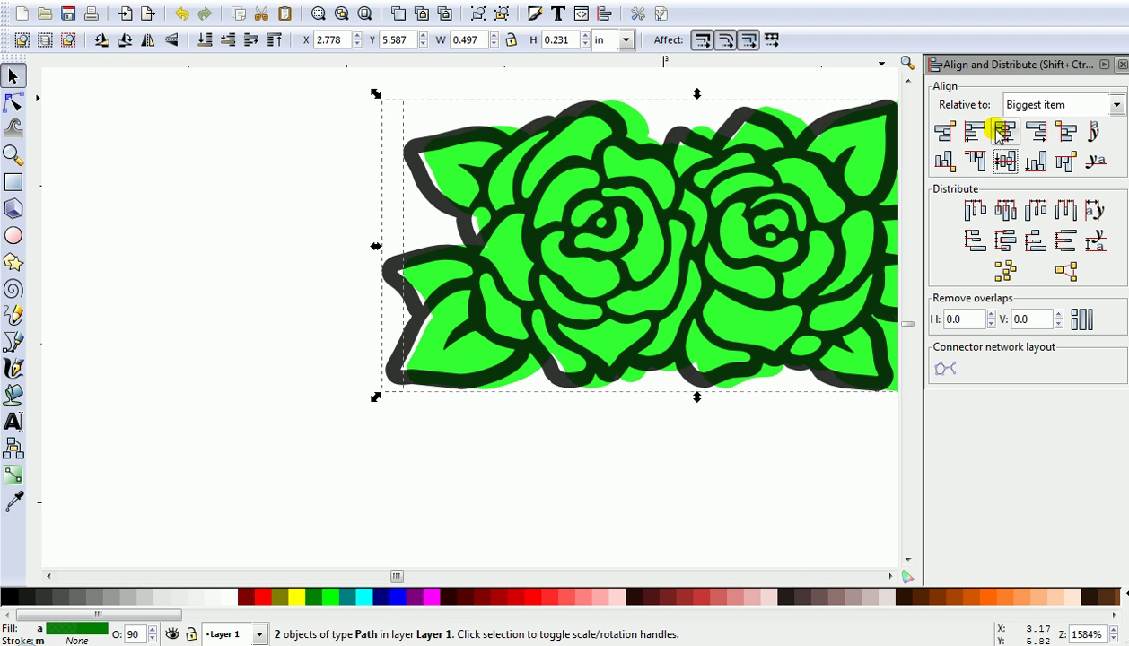
{"action": "left_click", "coordinate": [997, 130]}
{"action": "left_click", "coordinate": [1119, 65]}
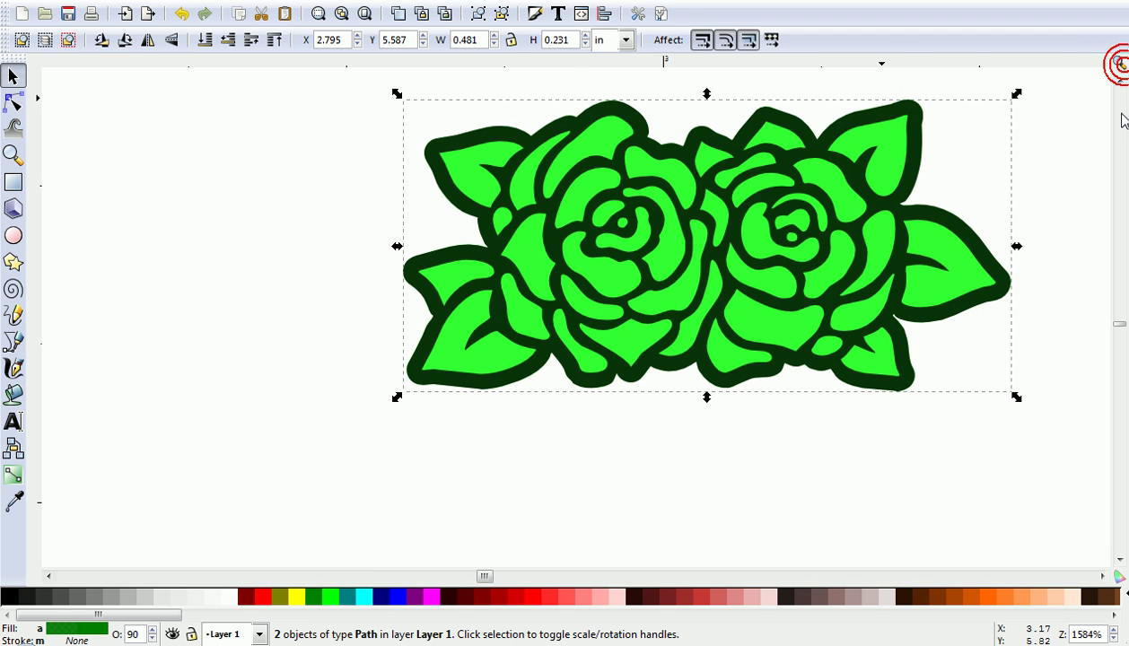
{"action": "left_click_drag", "start_coordinate": [485, 576], "coordinate": [506, 576]}
- Shift the dark rose slightly left and break it apart into separate pieces
{"action": "left_click", "coordinate": [629, 328]}
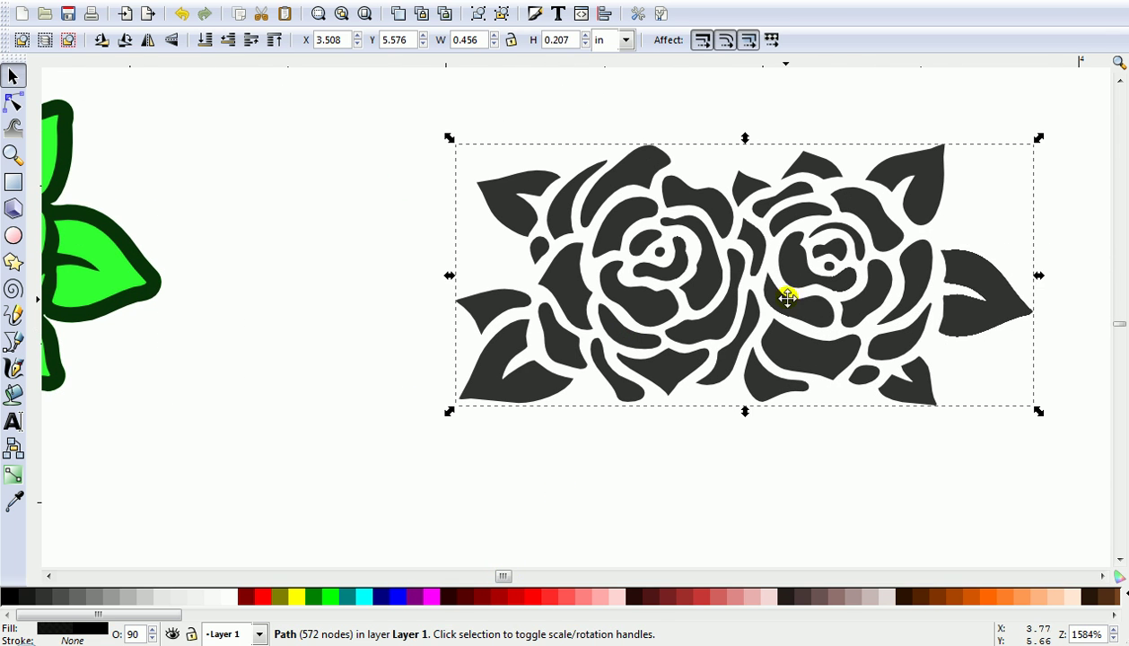
{"action": "left_click_drag", "start_coordinate": [795, 274], "coordinate": [731, 265]}
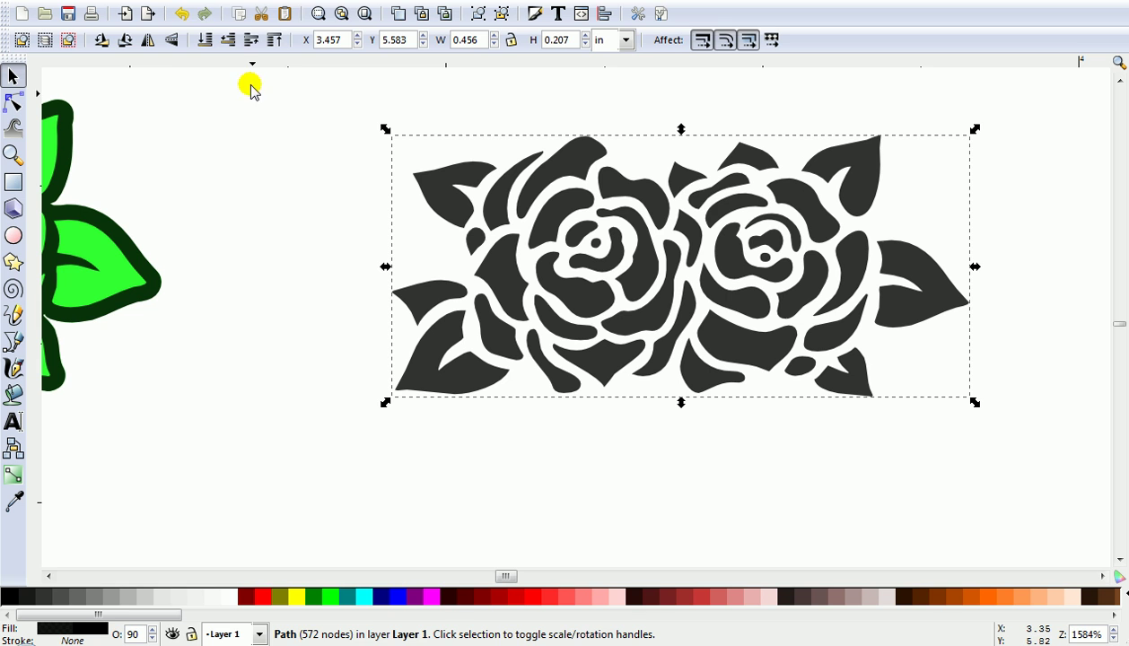
{"action": "key", "text": "alt+p"}
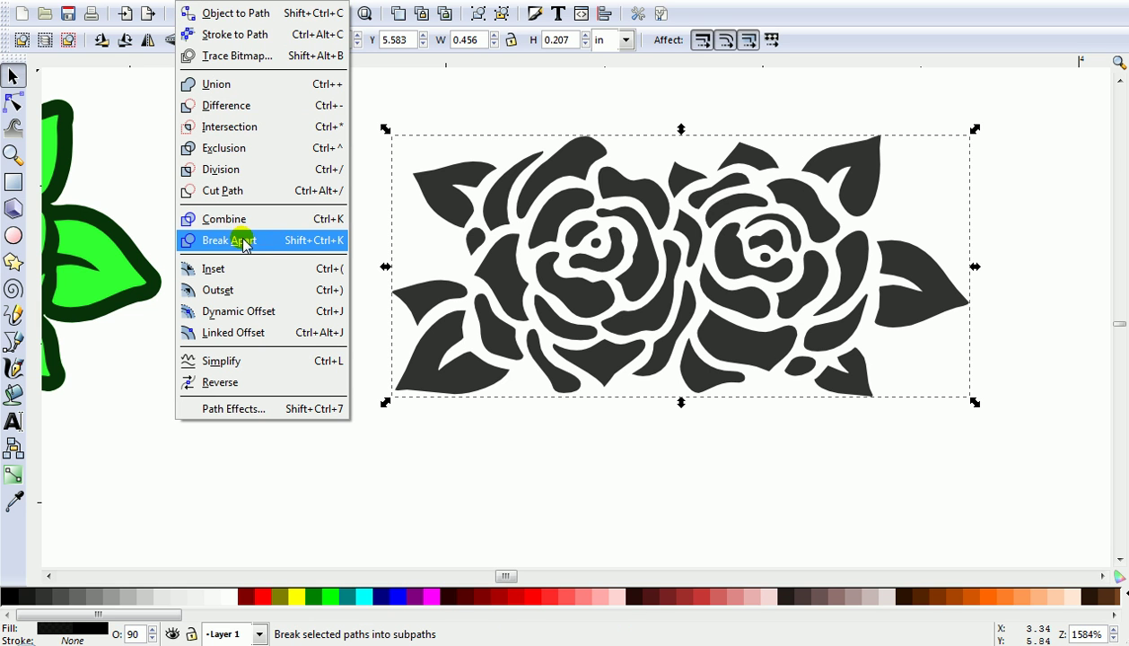
{"action": "left_click", "coordinate": [290, 244]}
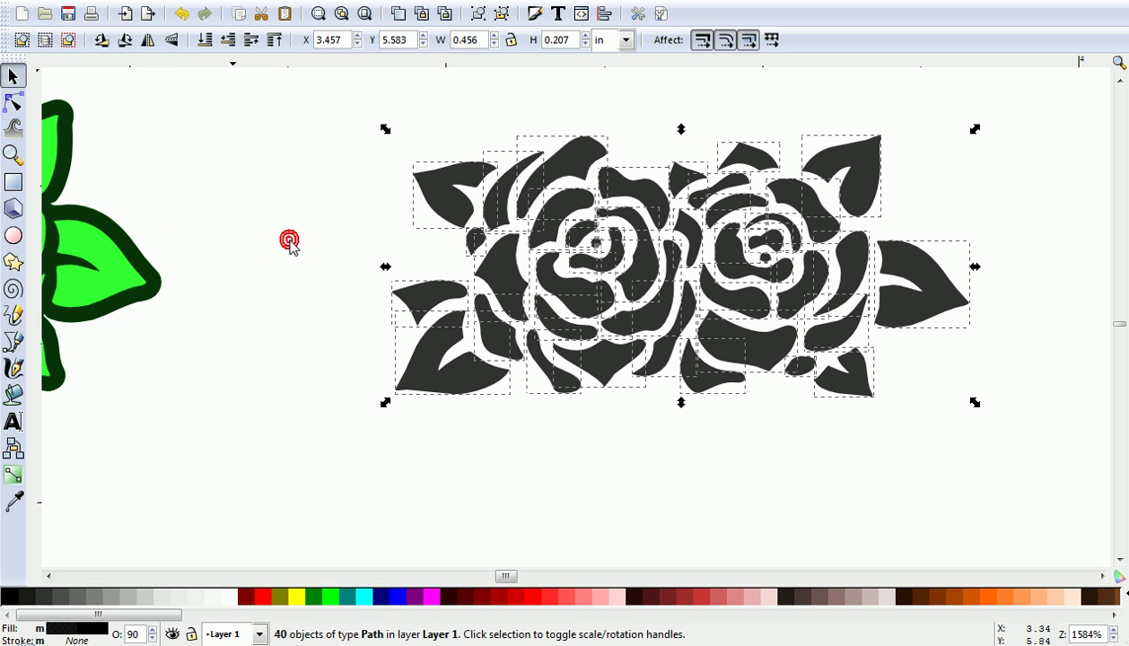
{"action": "left_click", "coordinate": [289, 241]}
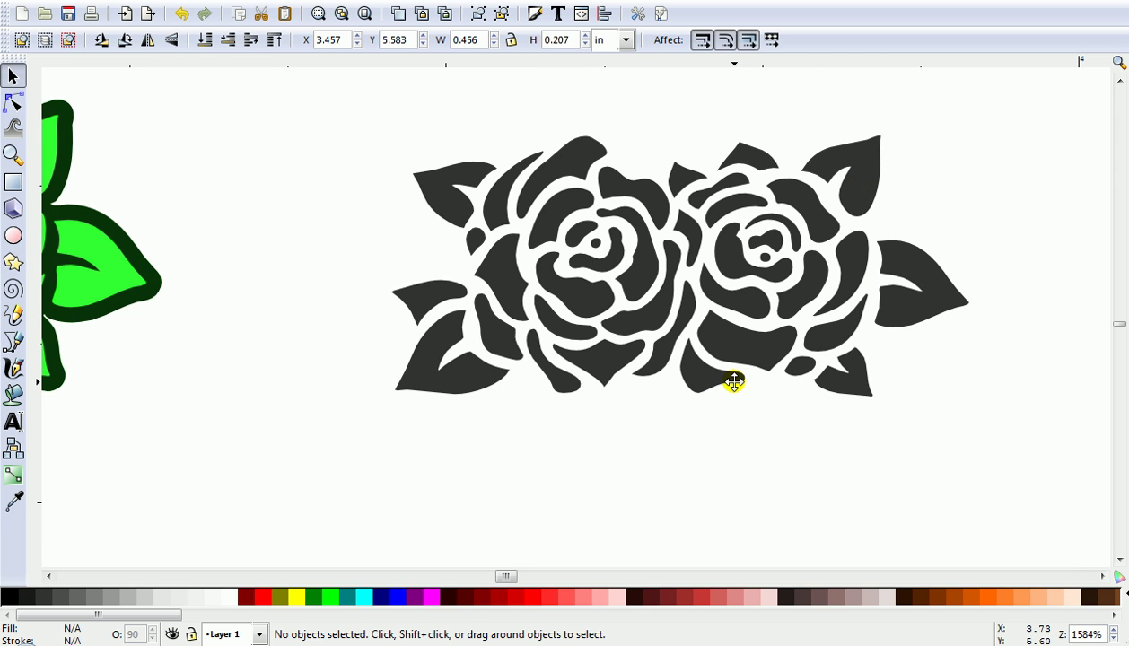
- Delete the lower-left leaf, a small leftover piece and the upper-left leaf
{"action": "left_click", "coordinate": [460, 375]}
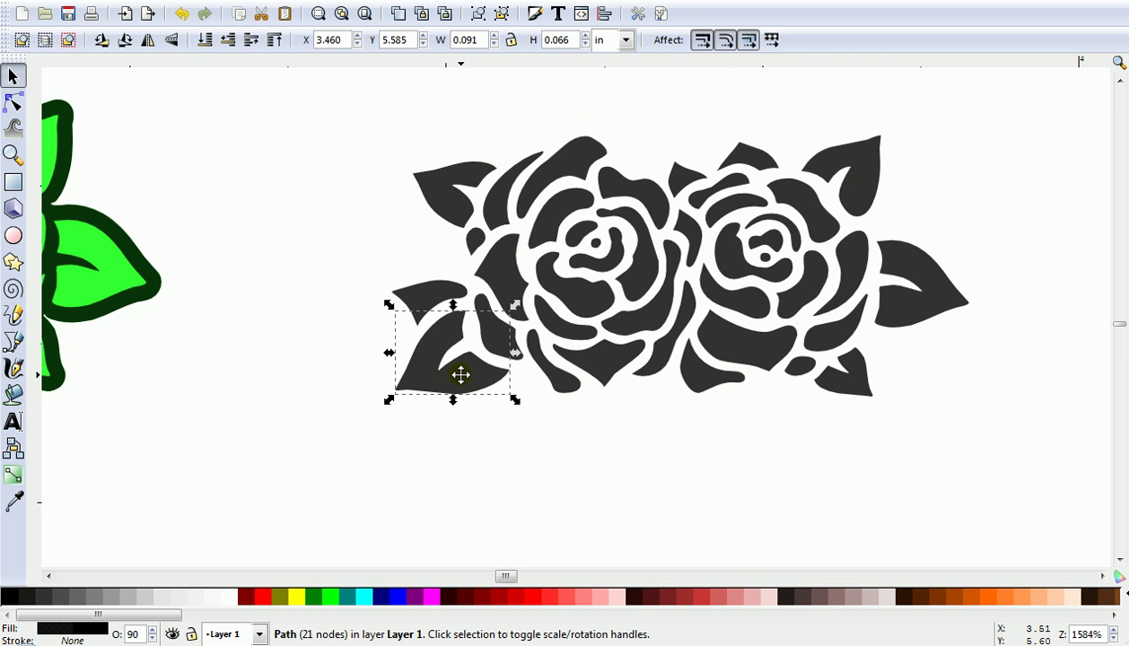
{"action": "key", "text": "Delete"}
{"action": "left_click", "coordinate": [440, 305]}
{"action": "key", "text": "Delete"}
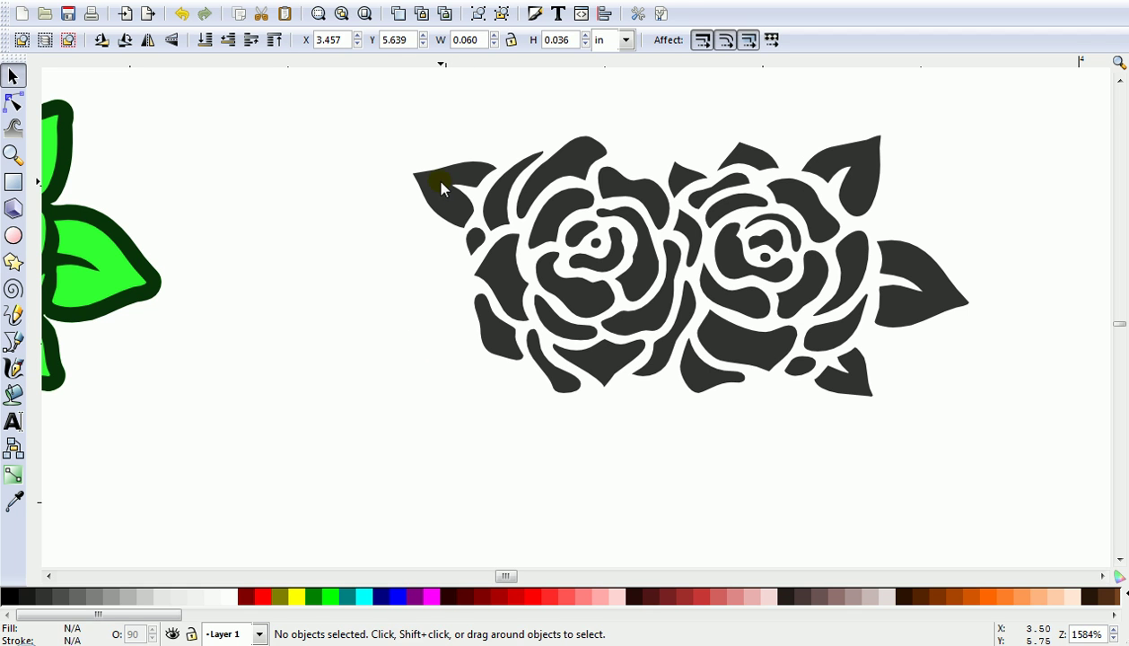
{"action": "left_click", "coordinate": [439, 182]}
{"action": "key", "text": "Delete"}
- Delete the right-side leaves and small triangle fragments, then select the remaining flower pieces
{"action": "left_click", "coordinate": [682, 173]}
{"action": "key", "text": "Delete"}
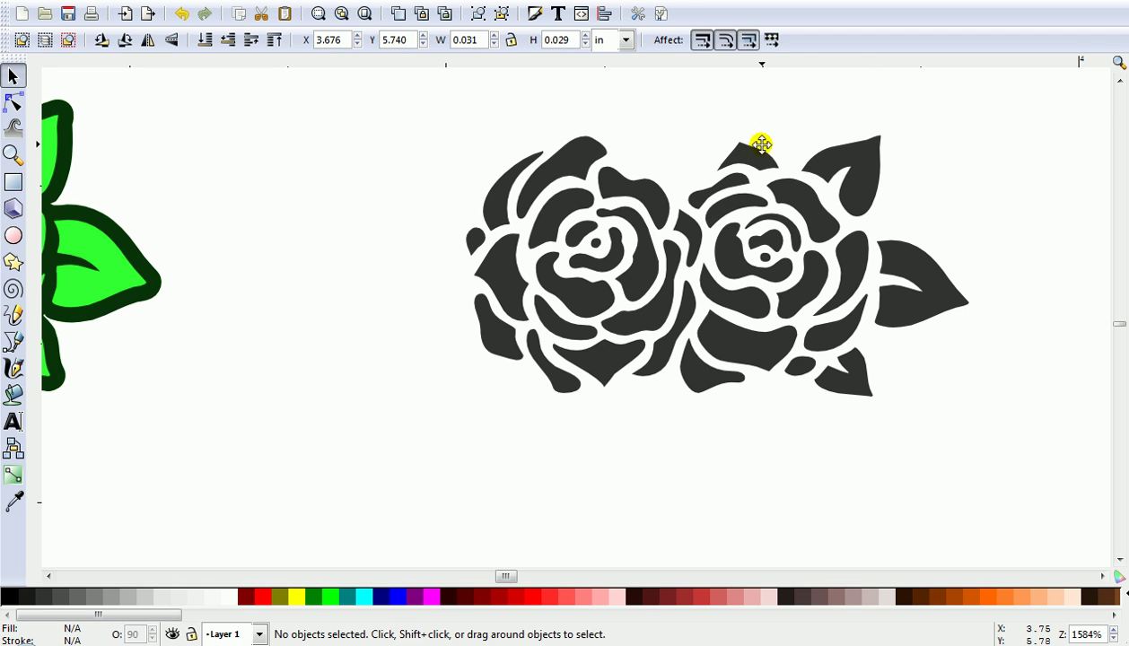
{"action": "left_click", "coordinate": [752, 154]}
{"action": "key", "text": "Delete"}
{"action": "left_click", "coordinate": [858, 160]}
{"action": "key", "text": "Delete"}
{"action": "left_click", "coordinate": [921, 289]}
{"action": "key", "text": "Delete"}
{"action": "left_click", "coordinate": [848, 384]}
{"action": "key", "text": "Delete"}
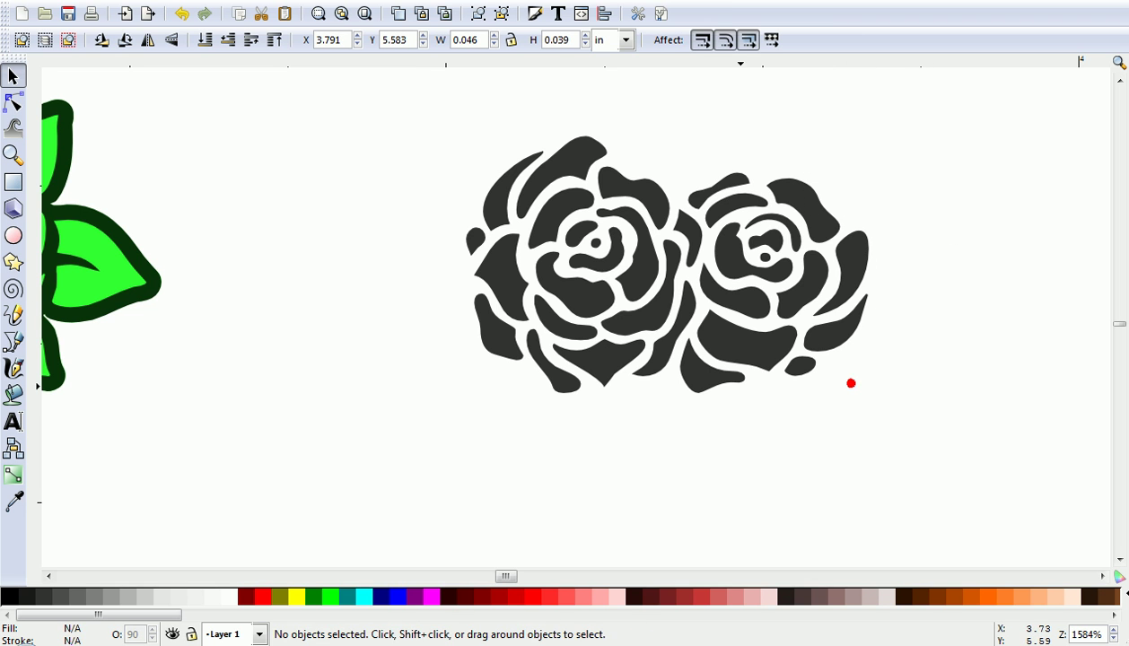
{"action": "left_click_drag", "start_coordinate": [355, 108], "coordinate": [939, 446]}
- Union the flower pieces, add a magenta linked offset and grow it outward around the roses
{"action": "left_click", "coordinate": [188, 3]}
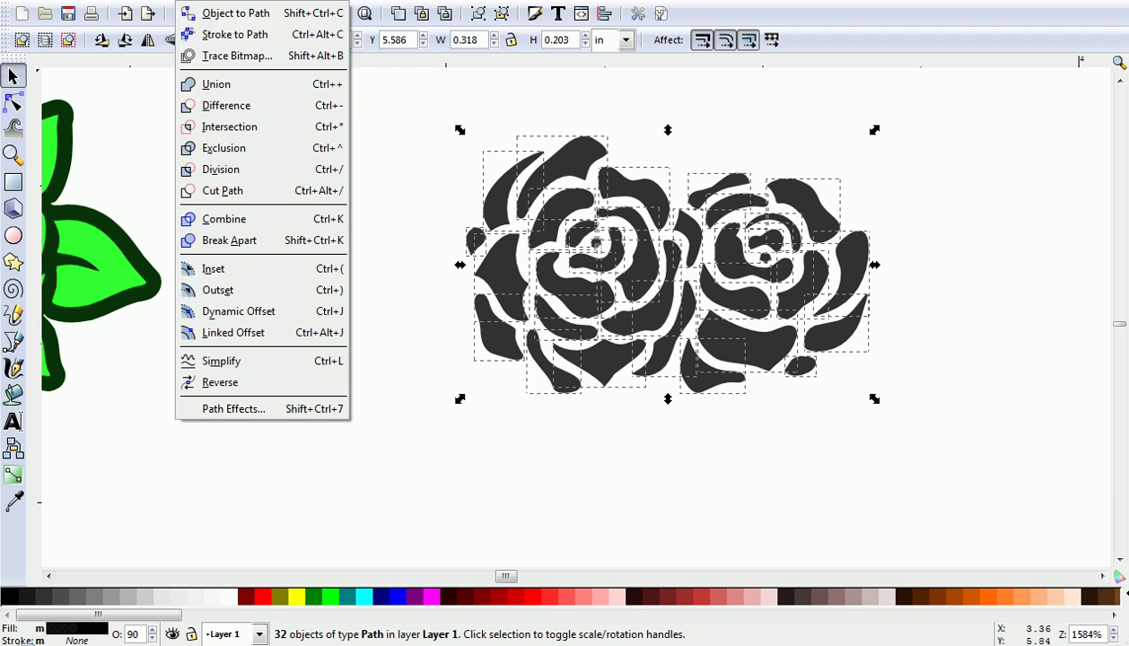
{"action": "left_click", "coordinate": [292, 87]}
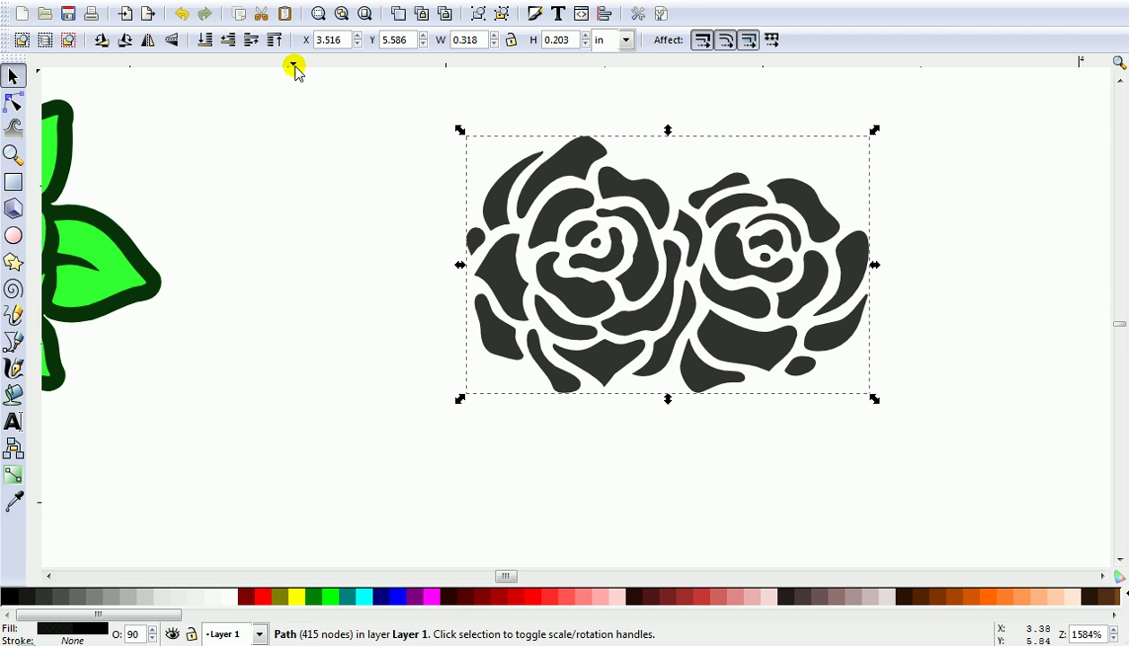
{"action": "key", "text": "alt+p"}
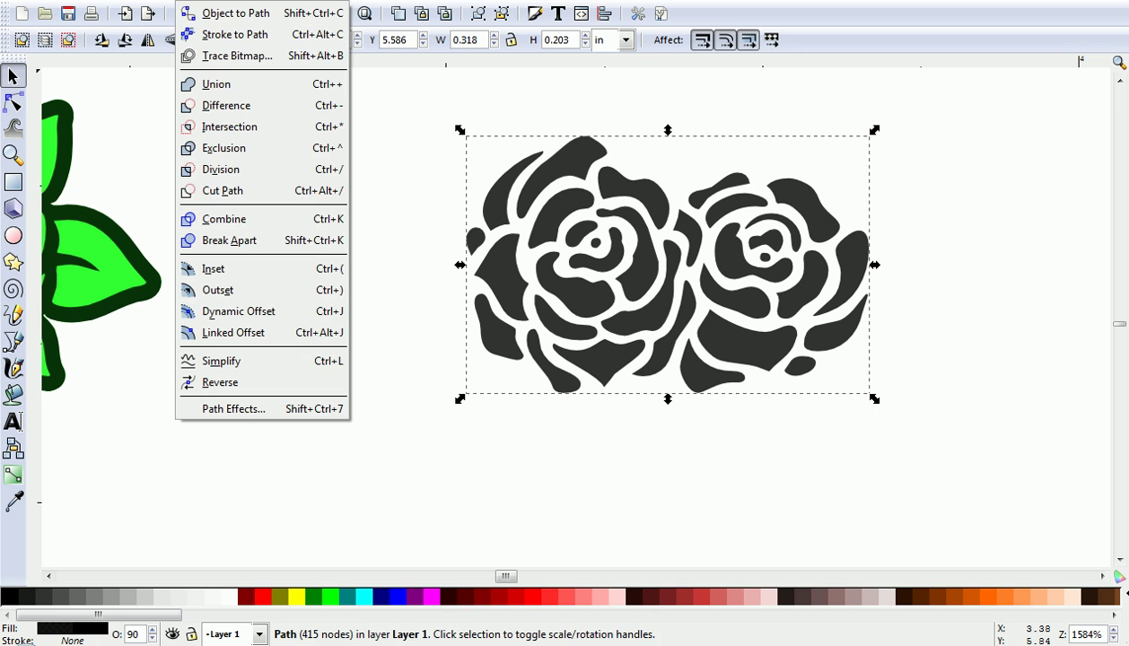
{"action": "left_click", "coordinate": [309, 328]}
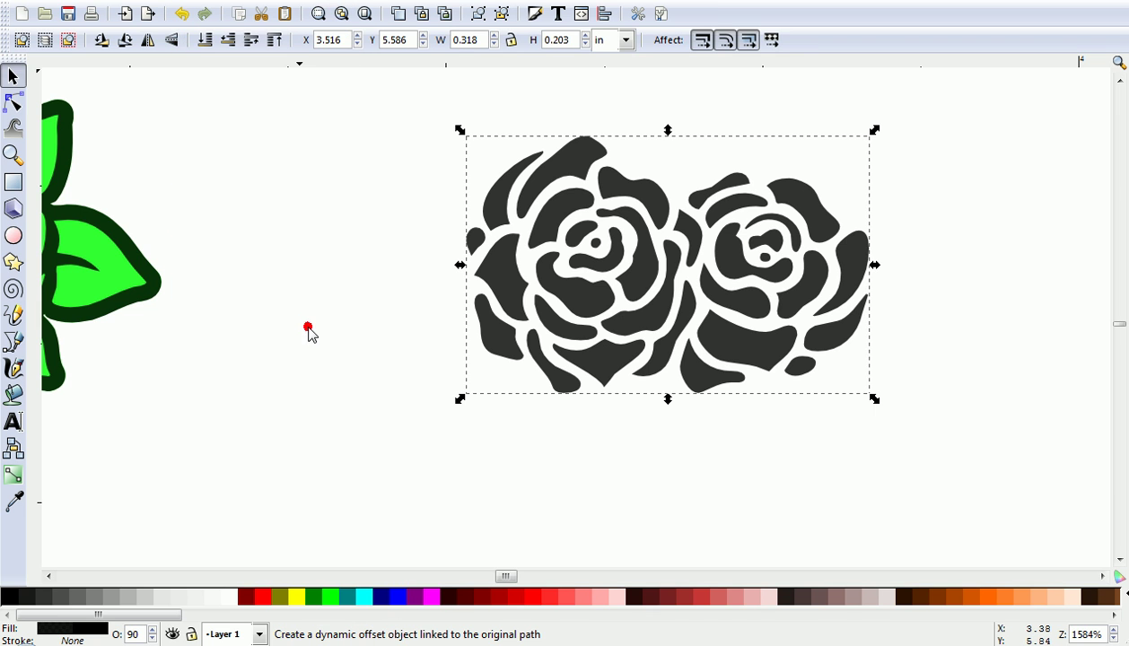
{"action": "left_click", "coordinate": [431, 597]}
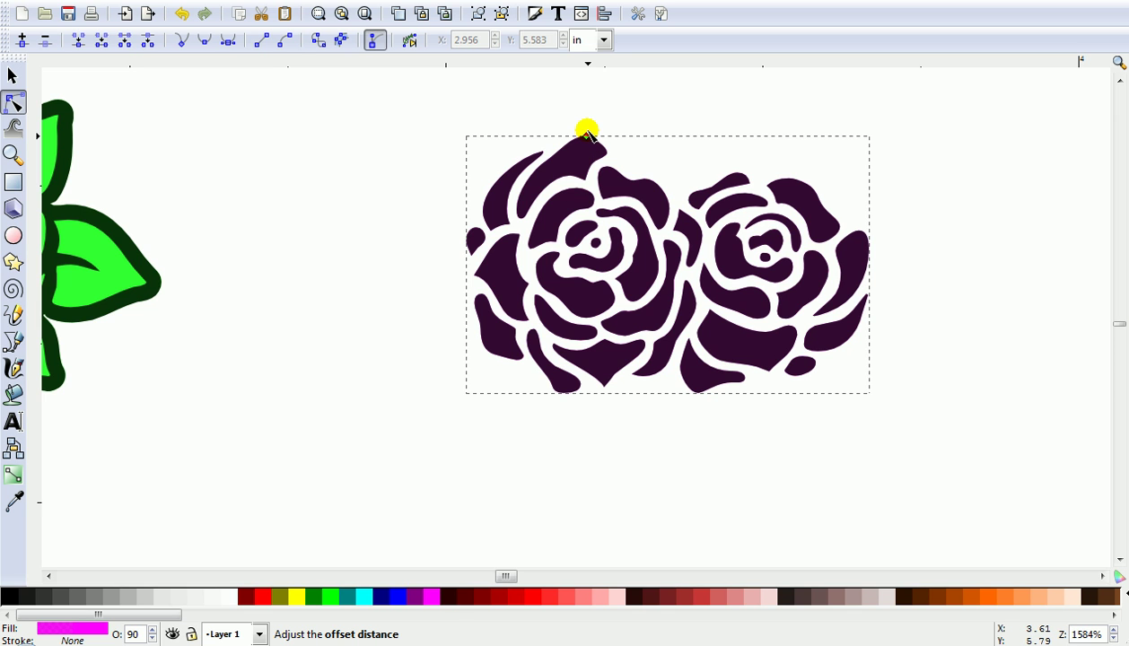
{"action": "left_click_drag", "start_coordinate": [587, 132], "coordinate": [586, 130]}
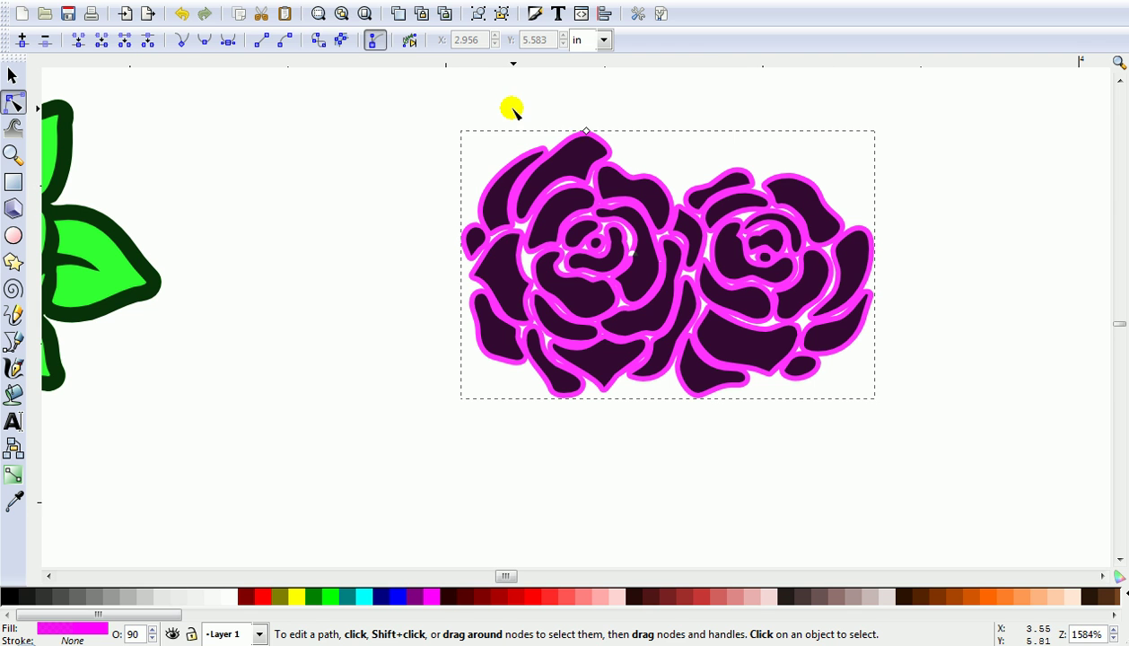
- Convert the magenta offset to a plain path and delete a cluster of inner nodes
{"action": "key", "text": "alt+p"}
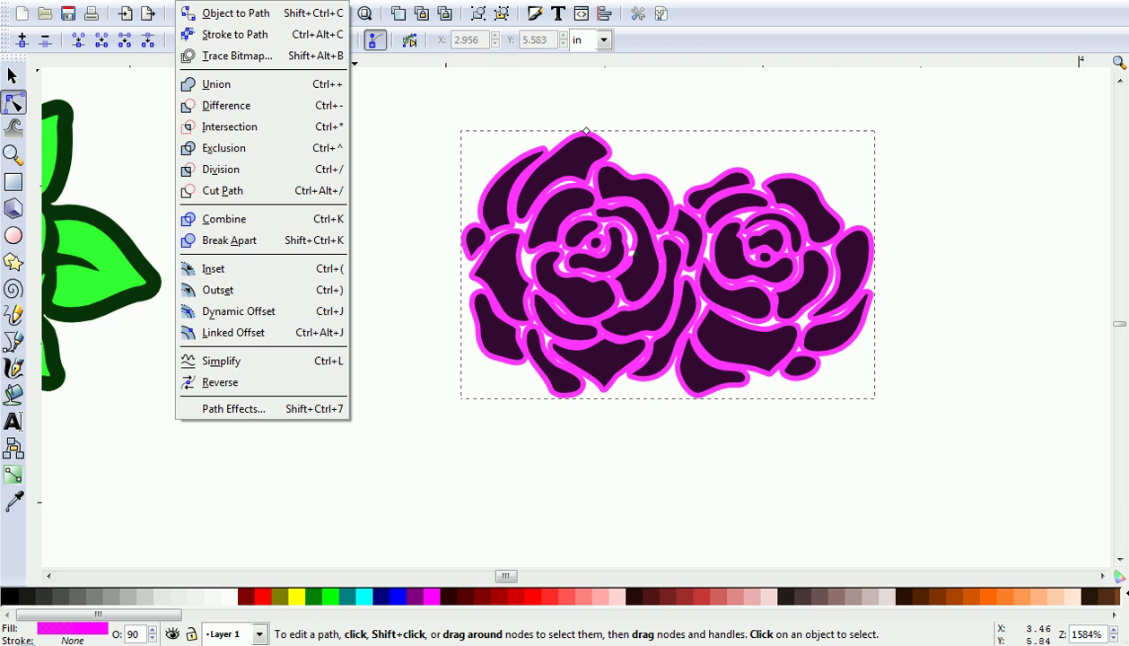
{"action": "left_click", "coordinate": [253, 12]}
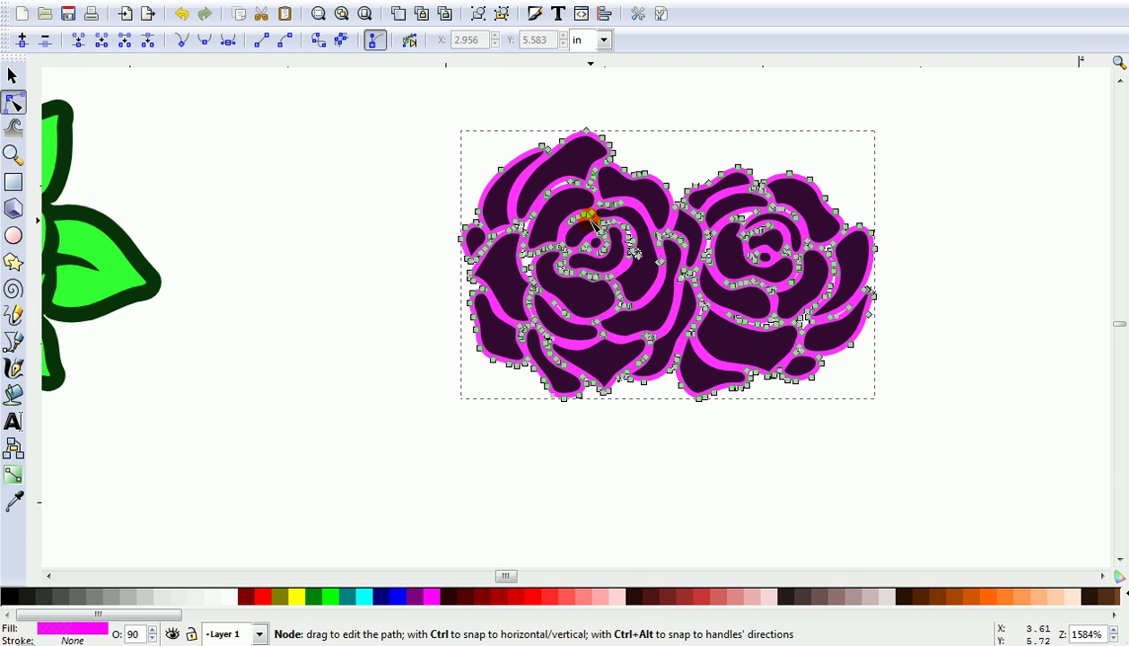
{"action": "scroll", "coordinate": [587, 222], "scroll_direction": "up", "scroll_amount": 2}
{"action": "left_click_drag", "start_coordinate": [539, 198], "coordinate": [958, 429]}
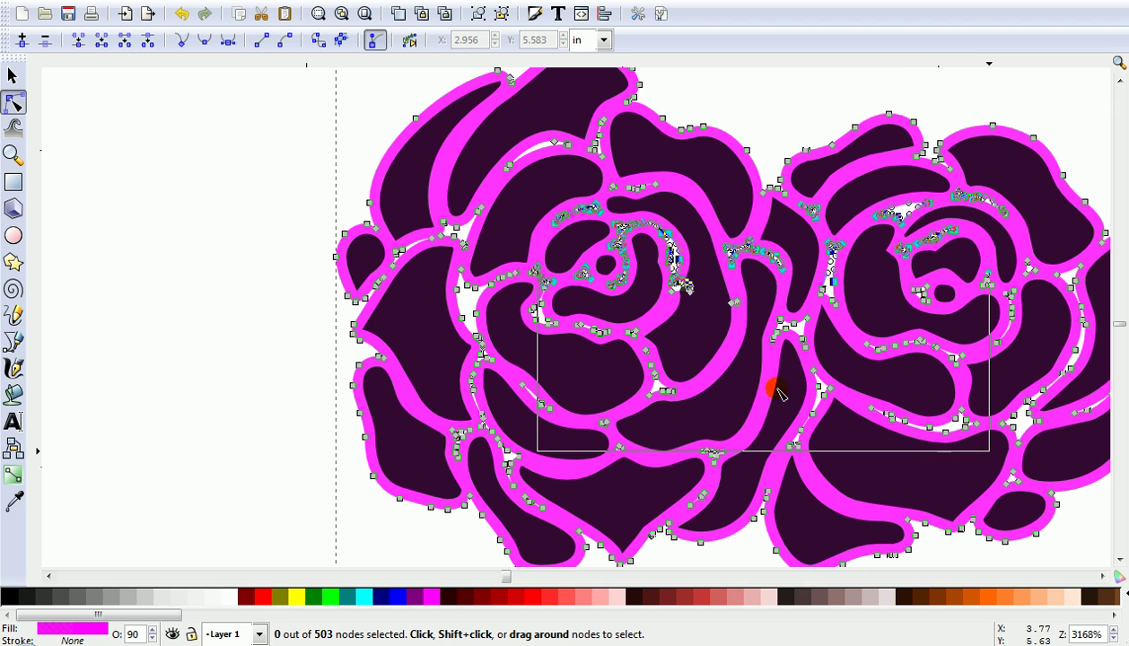
{"action": "key", "text": "Delete"}
- Delete stray interior node groups in the left rose, lower middle and right rose's lower part
{"action": "left_click_drag", "start_coordinate": [453, 244], "coordinate": [589, 403]}
{"action": "key", "text": "Delete"}
{"action": "left_click_drag", "start_coordinate": [485, 446], "coordinate": [579, 518]}
{"action": "key", "text": "Delete"}
{"action": "key", "text": "Delete"}
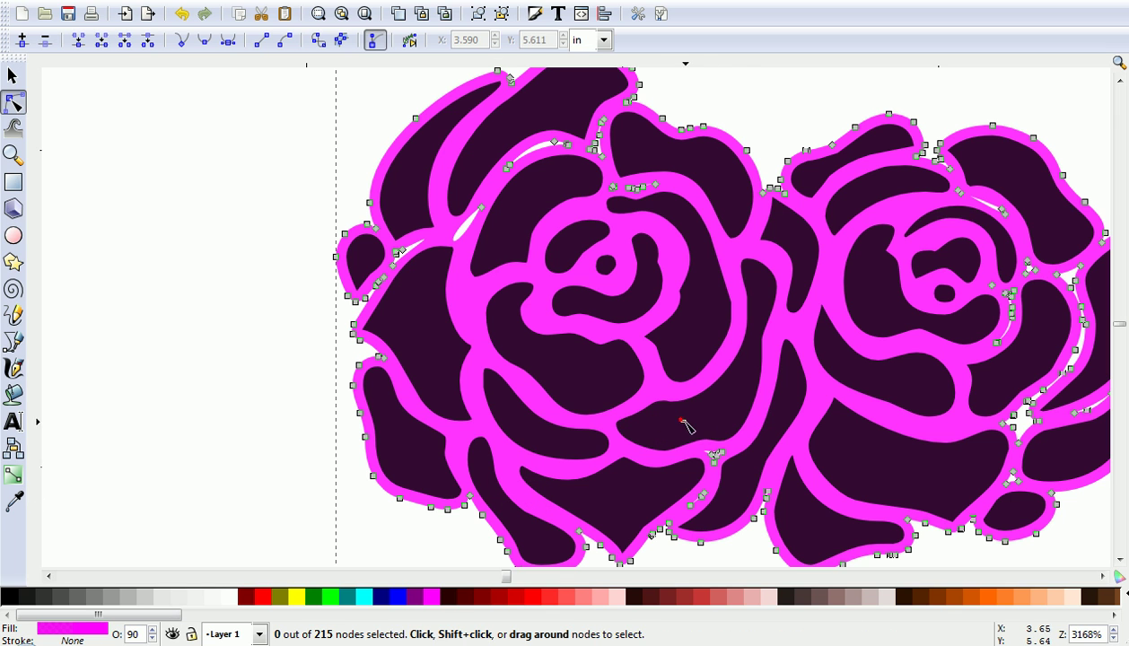
{"action": "left_click_drag", "start_coordinate": [682, 425], "coordinate": [751, 502]}
{"action": "key", "text": "Delete"}
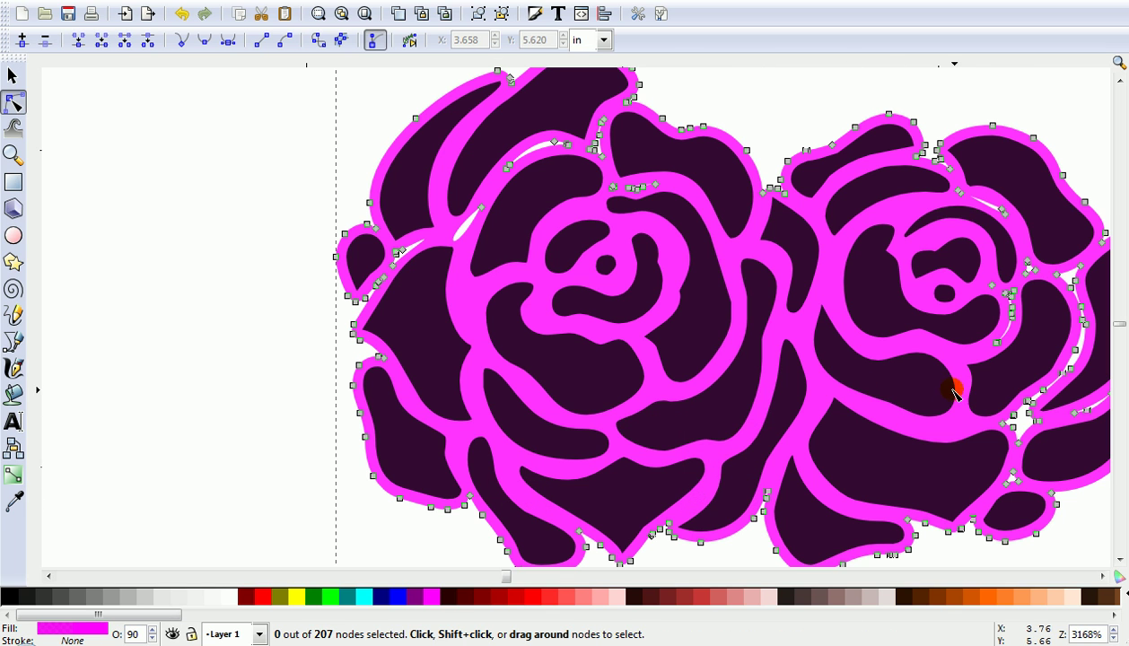
{"action": "left_click_drag", "start_coordinate": [953, 392], "coordinate": [1003, 470]}
- Delete nodes causing white slivers along the upper-left petal, top notch and where the roses meet
{"action": "key", "text": "Delete"}
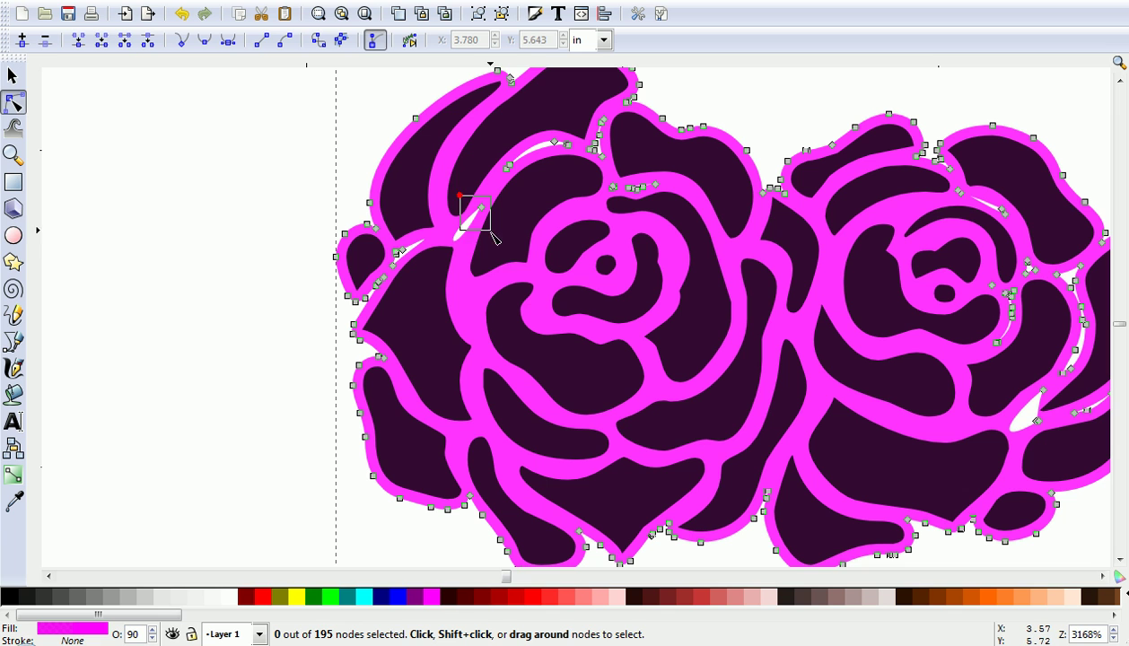
{"action": "left_click_drag", "start_coordinate": [493, 237], "coordinate": [492, 237]}
{"action": "key", "text": "Delete"}
{"action": "left_click_drag", "start_coordinate": [398, 250], "coordinate": [383, 239]}
{"action": "key", "text": "Delete"}
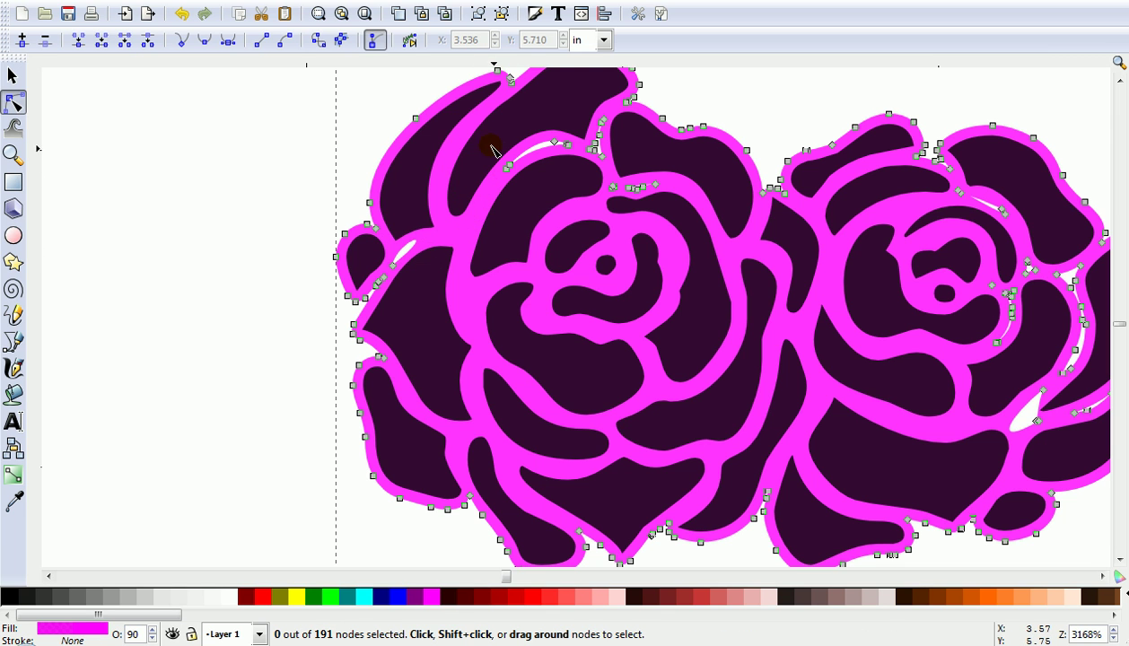
{"action": "left_click_drag", "start_coordinate": [566, 180], "coordinate": [563, 177]}
{"action": "key", "text": "Delete"}
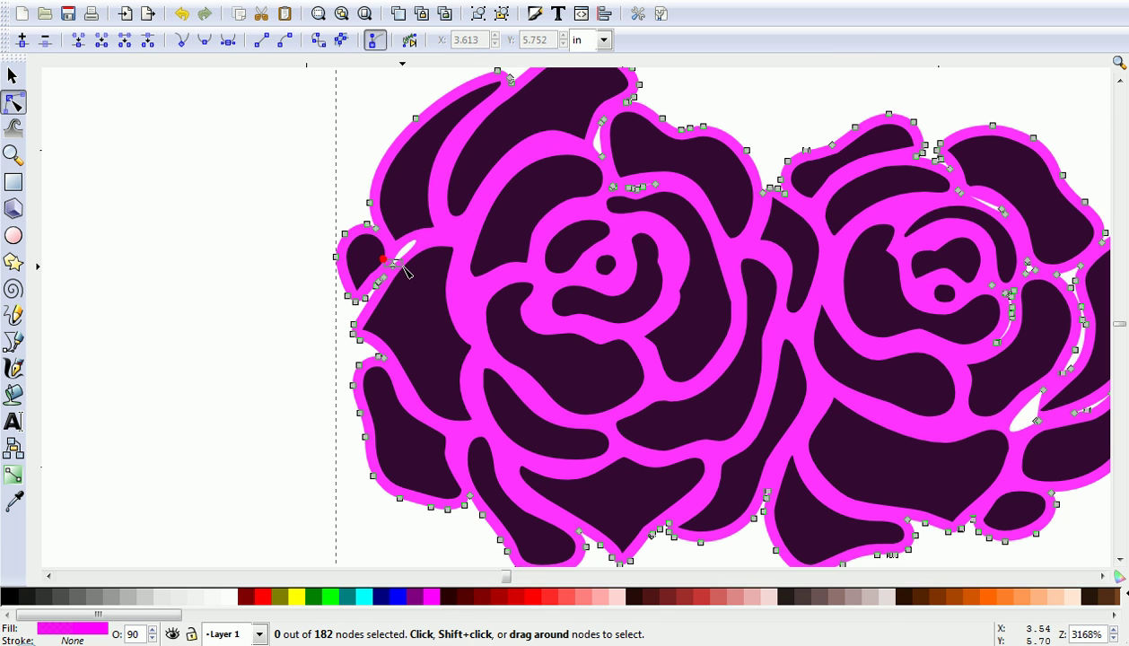
{"action": "left_click_drag", "start_coordinate": [404, 268], "coordinate": [377, 253]}
{"action": "key", "text": "Delete"}
{"action": "left_click_drag", "start_coordinate": [615, 135], "coordinate": [616, 136]}
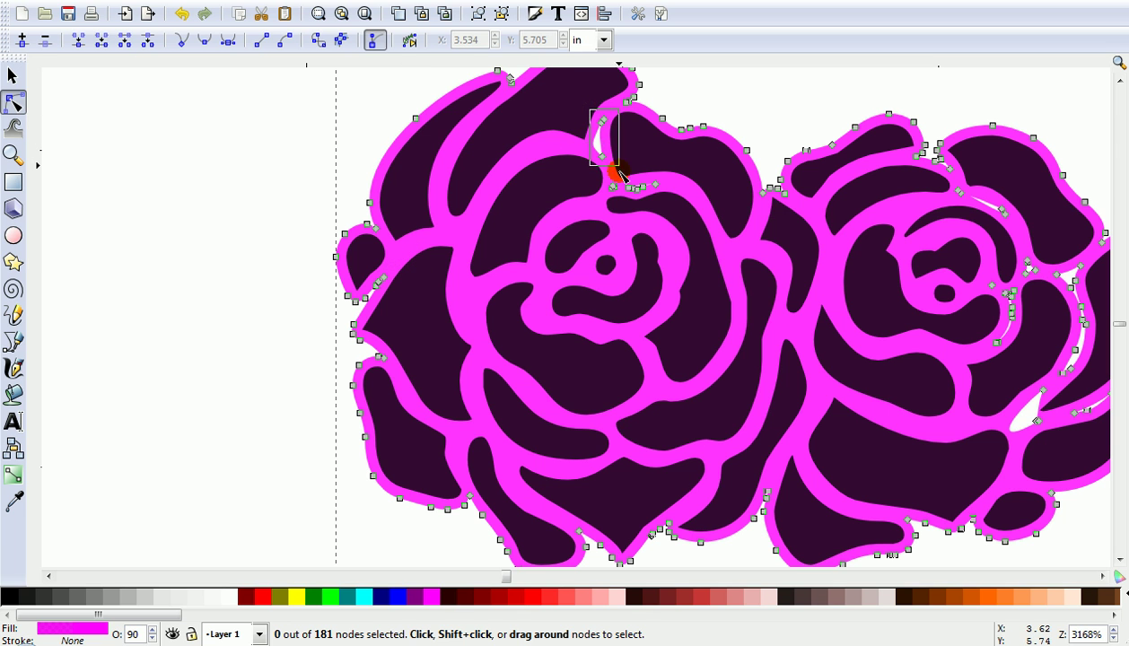
{"action": "key", "text": "Delete"}
{"action": "left_click_drag", "start_coordinate": [604, 164], "coordinate": [669, 216]}
- Delete stray nodes on the right rose's top, right edge and lower gap, leaving 131 nodes
{"action": "key", "text": "Delete"}
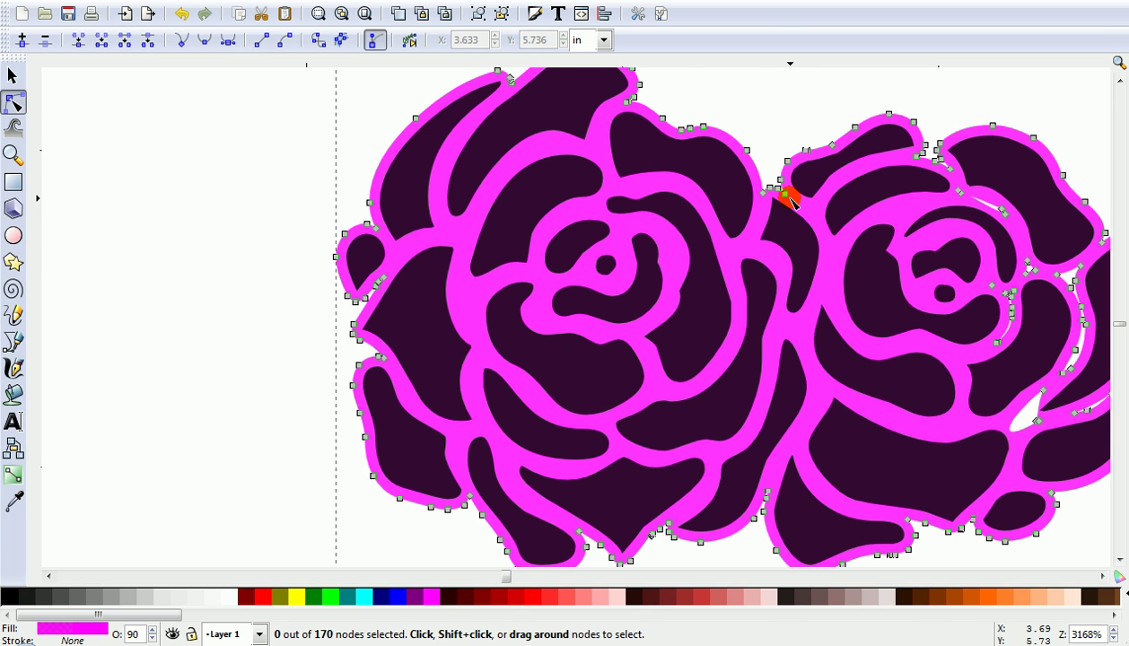
{"action": "left_click", "coordinate": [769, 197]}
{"action": "key", "text": "Delete"}
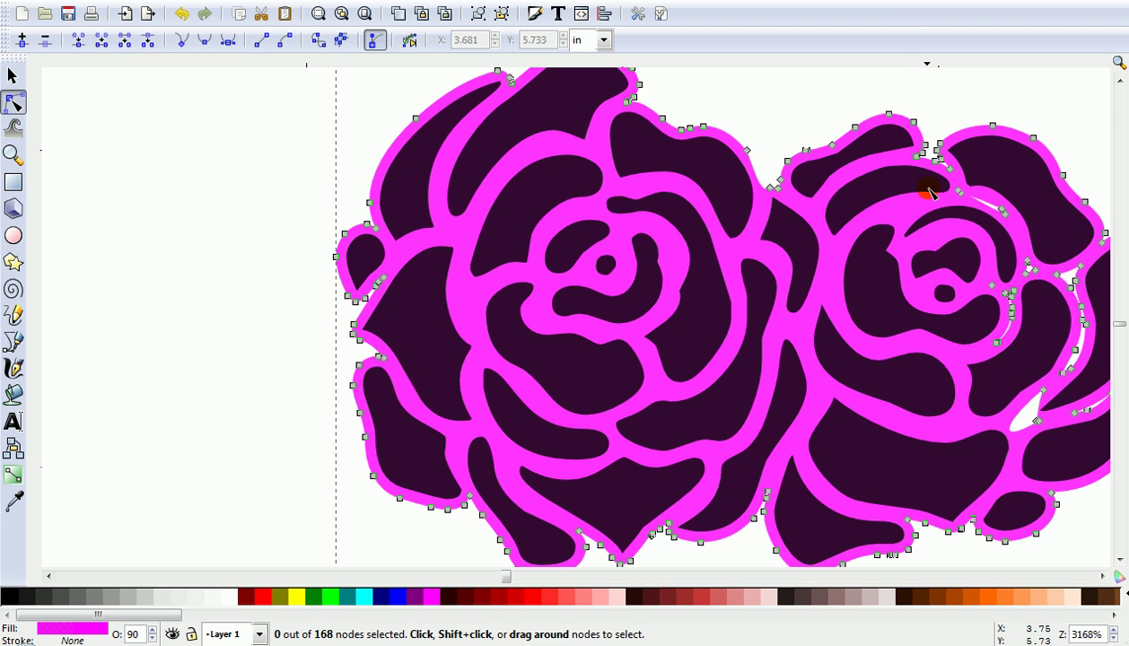
{"action": "left_click_drag", "start_coordinate": [931, 188], "coordinate": [1030, 242]}
{"action": "key", "text": "Delete"}
{"action": "left_click_drag", "start_coordinate": [1036, 352], "coordinate": [1091, 323]}
{"action": "key", "text": "Delete"}
{"action": "key", "text": "Delete"}
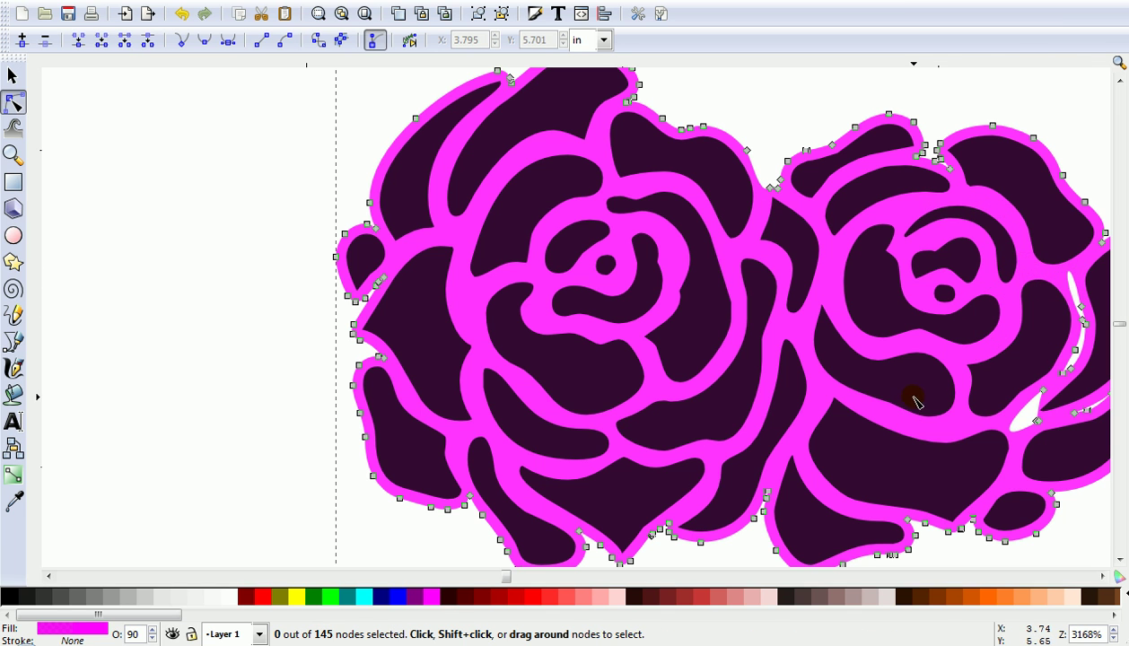
{"action": "left_click_drag", "start_coordinate": [1002, 362], "coordinate": [1044, 440]}
{"action": "key", "text": "Delete"}
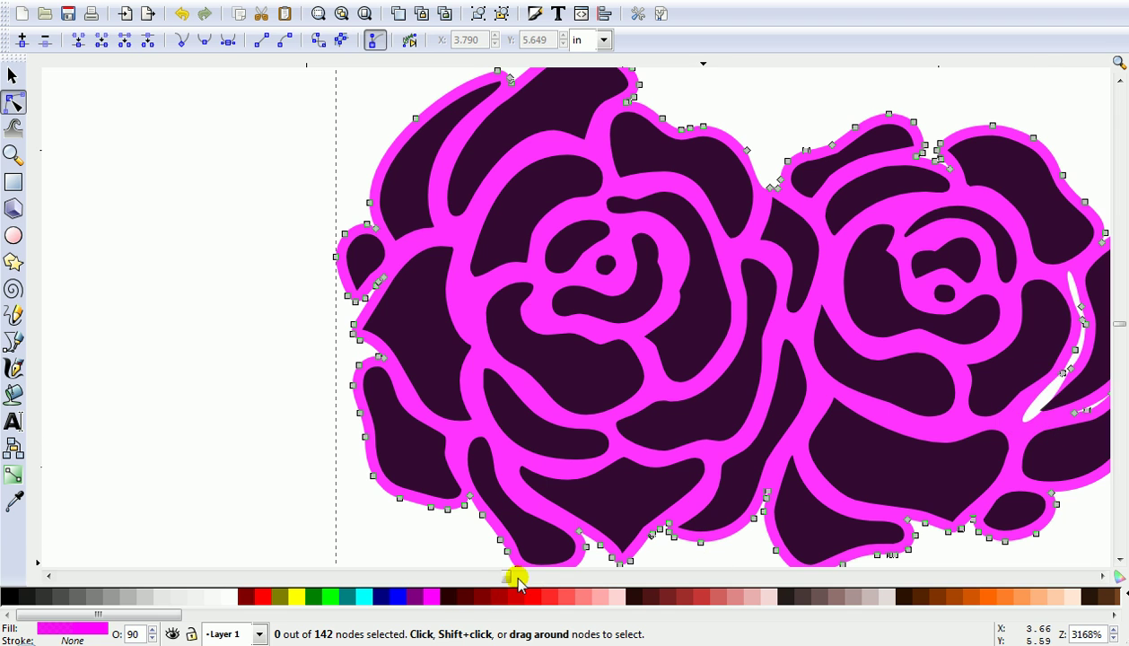
{"action": "scroll", "coordinate": [509, 579], "scroll_direction": "right", "scroll_amount": 5}
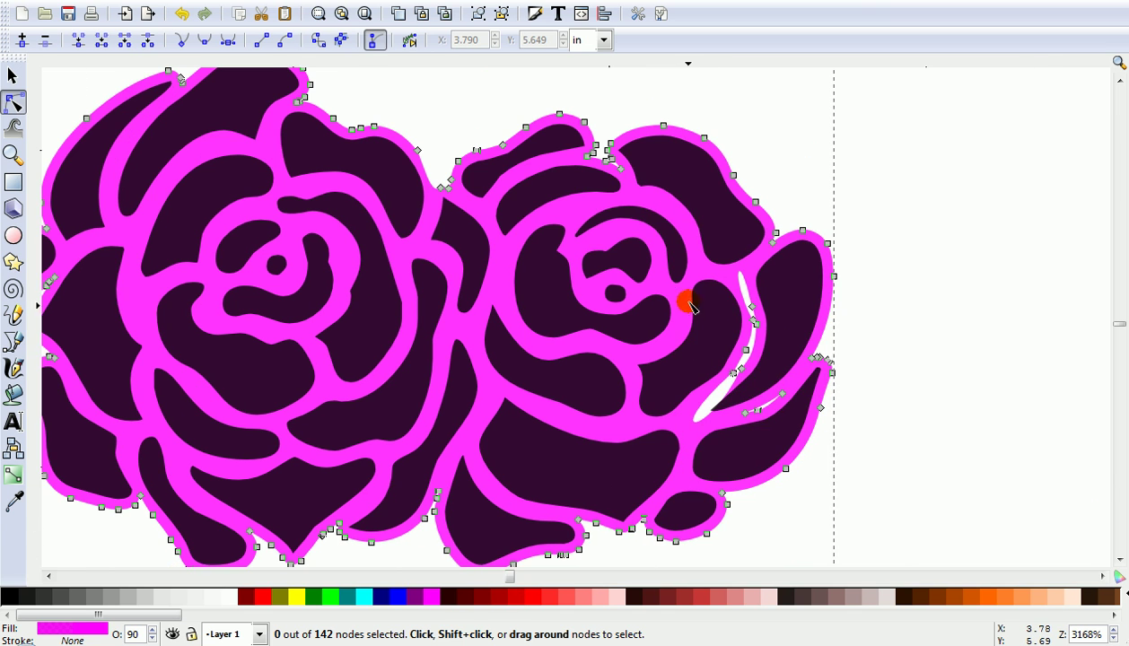
{"action": "left_click_drag", "start_coordinate": [768, 364], "coordinate": [786, 441]}
{"action": "key", "text": "Delete"}
- Simplify the magenta flower path down to 111 nodes
{"action": "left_click", "coordinate": [184, 0]}
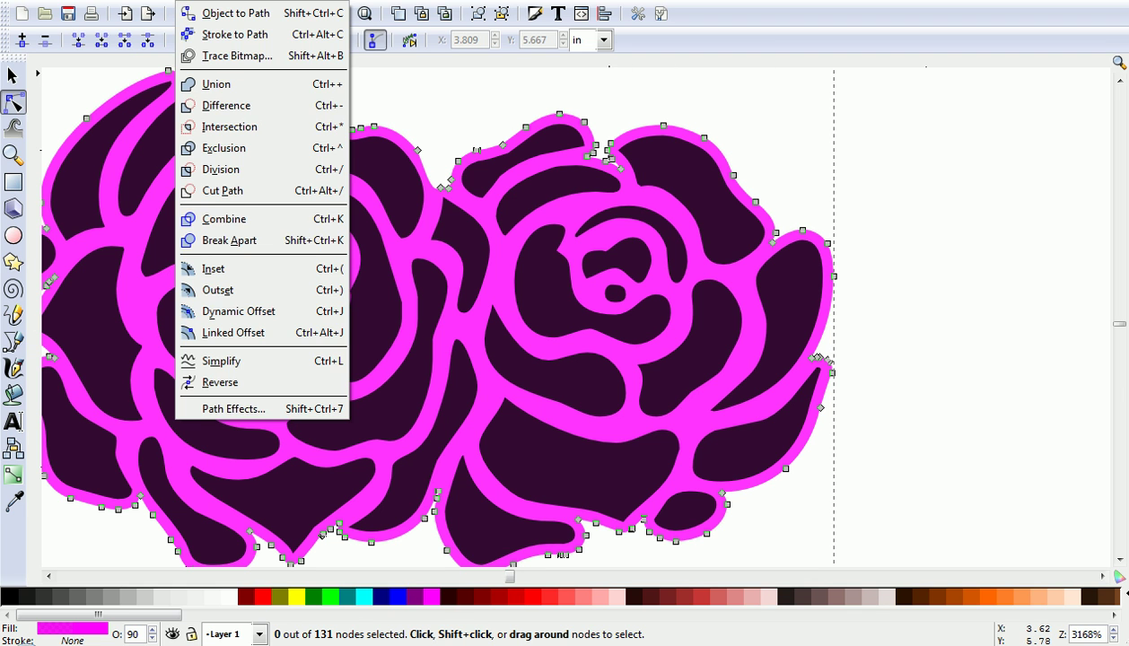
{"action": "left_click", "coordinate": [265, 361]}
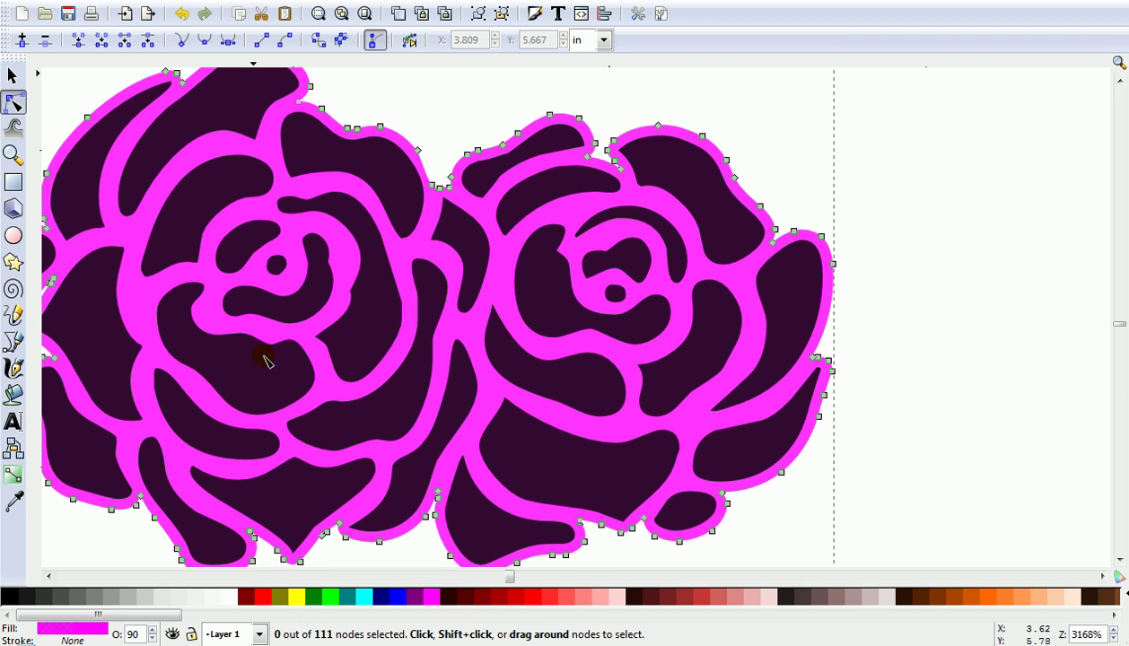
{"action": "scroll", "coordinate": [189, 328], "scroll_direction": "down", "scroll_amount": 4, "text": "ctrl"}
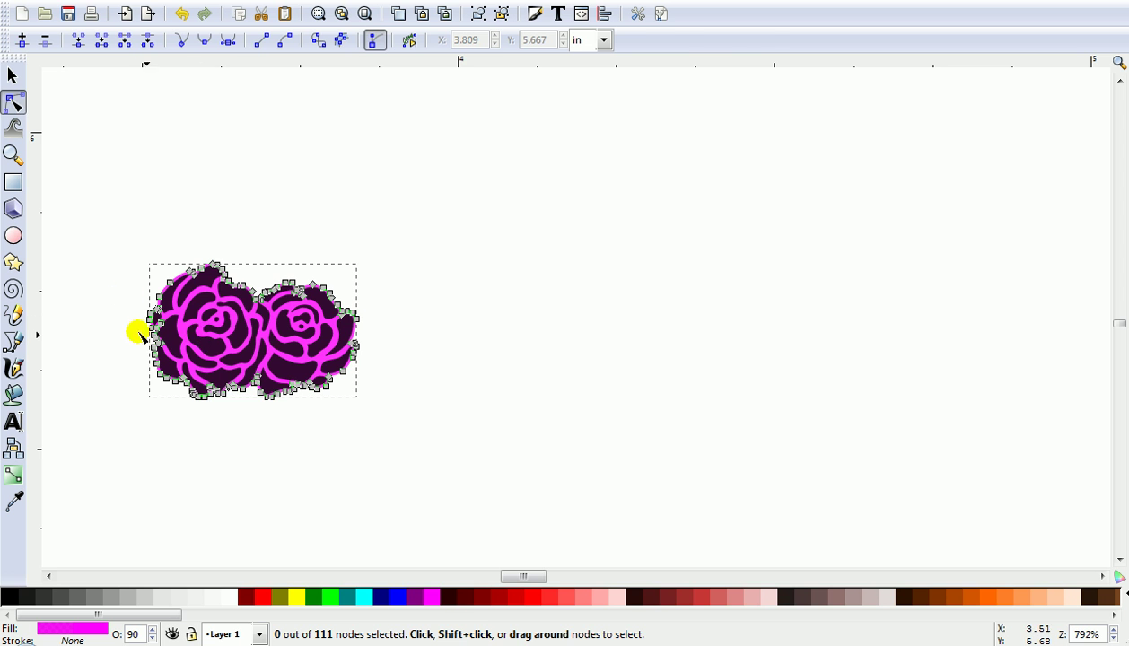
- Move the dark rose aside and align the magenta flowers over both blooms of the green rose
{"action": "left_click", "coordinate": [13, 76]}
{"action": "left_click_drag", "start_coordinate": [529, 576], "coordinate": [505, 575]}
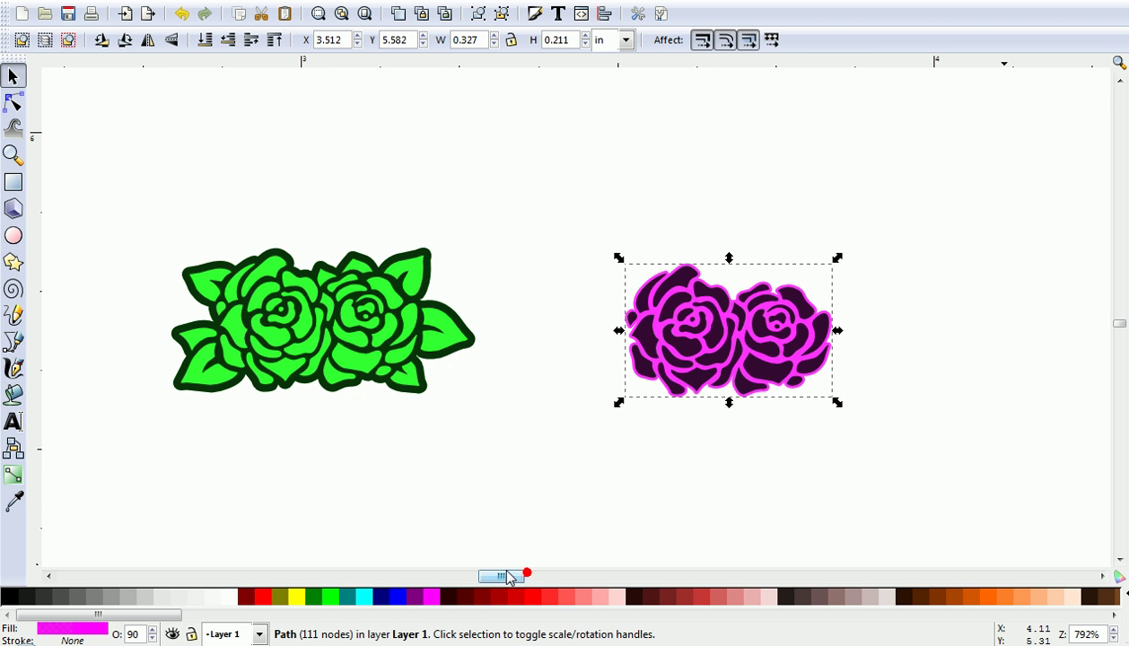
{"action": "left_click", "coordinate": [550, 488]}
{"action": "left_click_drag", "start_coordinate": [669, 362], "coordinate": [246, 346]}
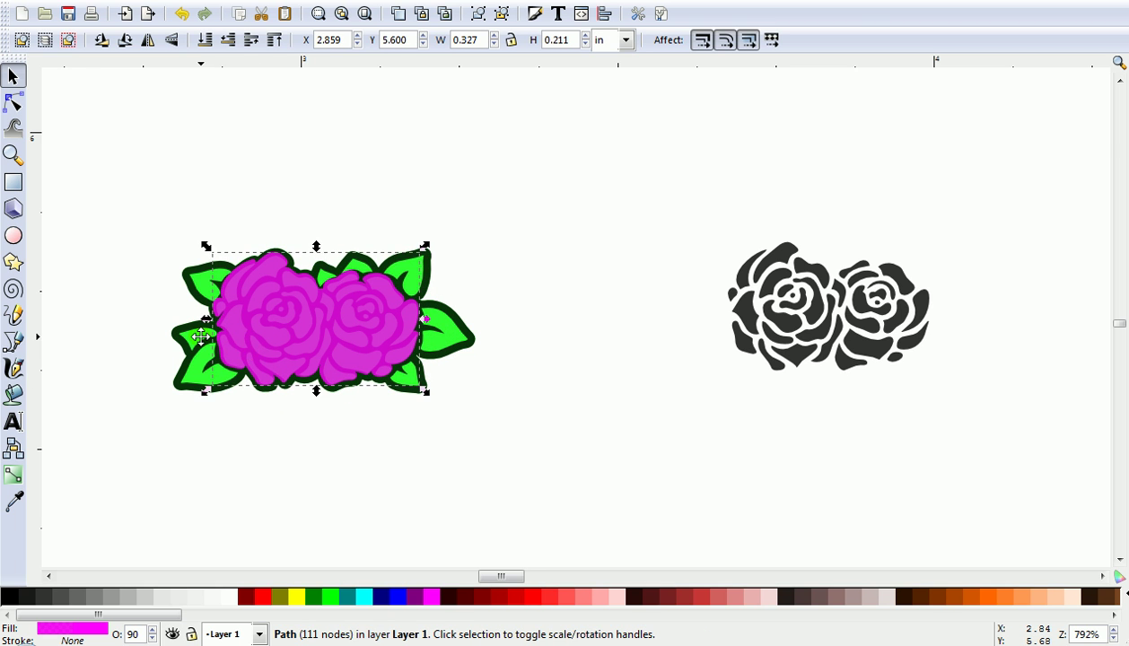
{"action": "scroll", "coordinate": [203, 344], "scroll_direction": "up", "scroll_amount": 2}
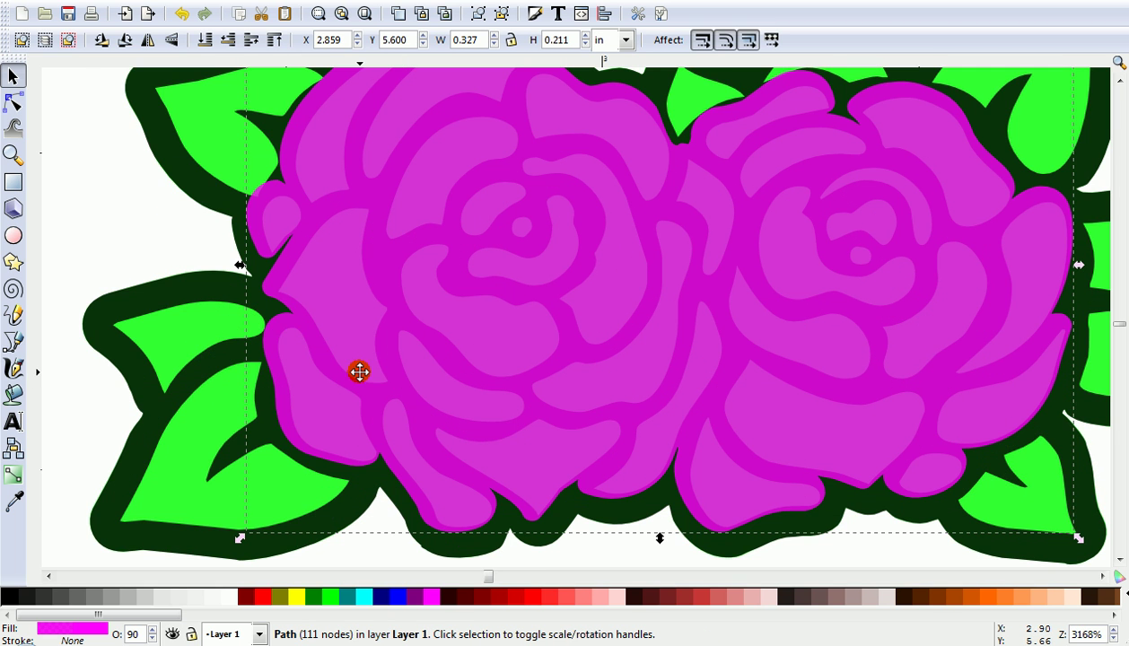
{"action": "left_click_drag", "start_coordinate": [361, 373], "coordinate": [367, 383]}
{"action": "scroll", "coordinate": [367, 384], "scroll_direction": "down", "scroll_amount": 2}
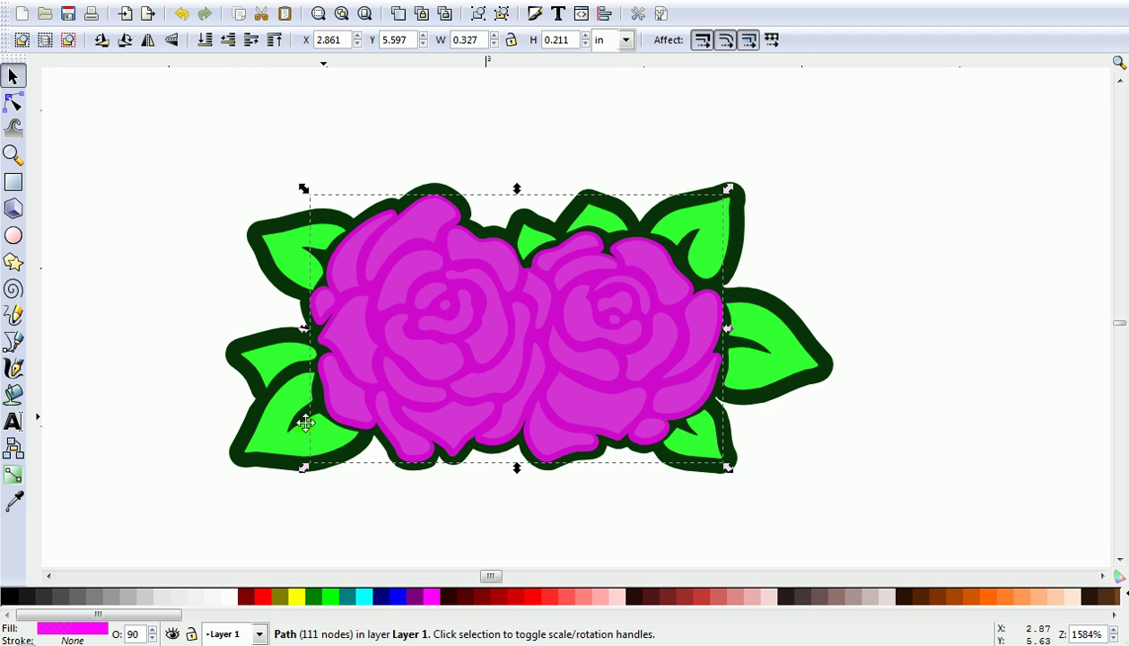
- Raise the dark outline to the top, above the pink flowers
{"action": "left_click", "coordinate": [243, 459]}
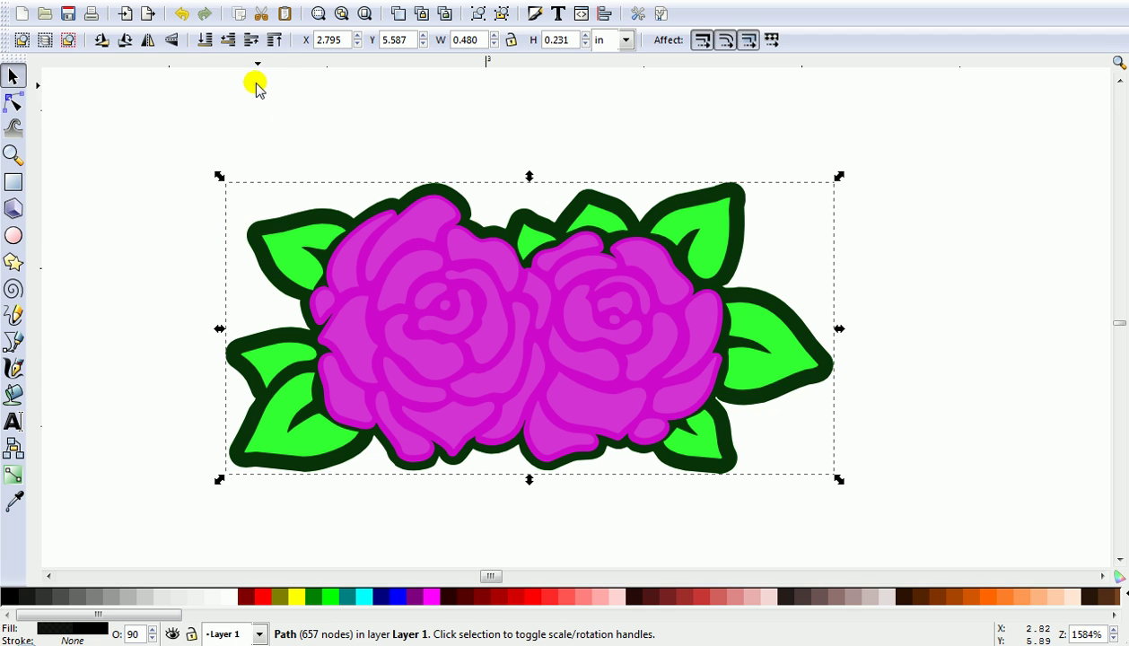
{"action": "left_click", "coordinate": [275, 40]}
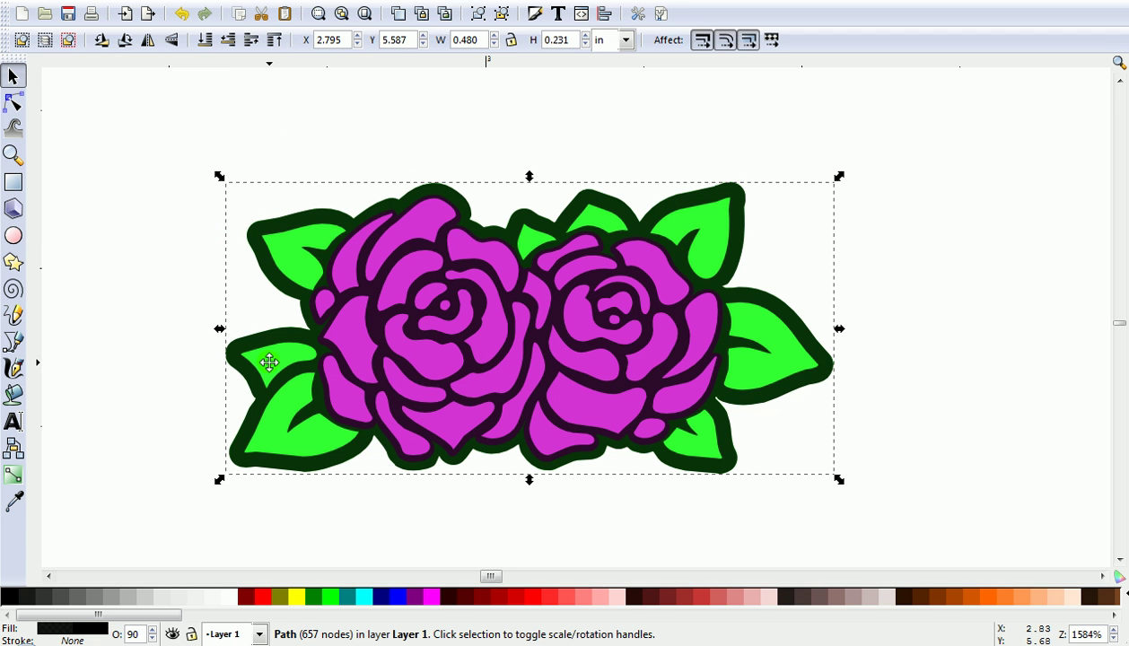
{"action": "left_click", "coordinate": [463, 507]}
- Drag the outline up-right, the pink flowers up-left and the green leaves down, apart from each other
{"action": "scroll", "coordinate": [512, 479], "scroll_direction": "up", "scroll_amount": 1, "text": "ctrl"}
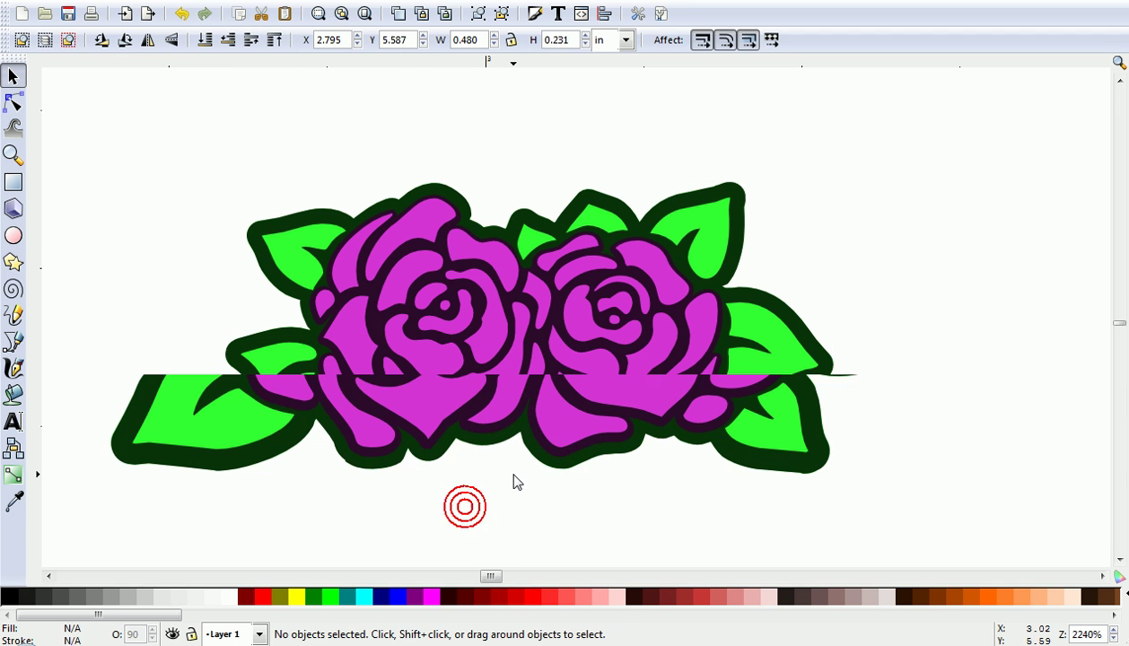
{"action": "scroll", "coordinate": [511, 479], "scroll_direction": "down", "scroll_amount": 1, "text": "ctrl"}
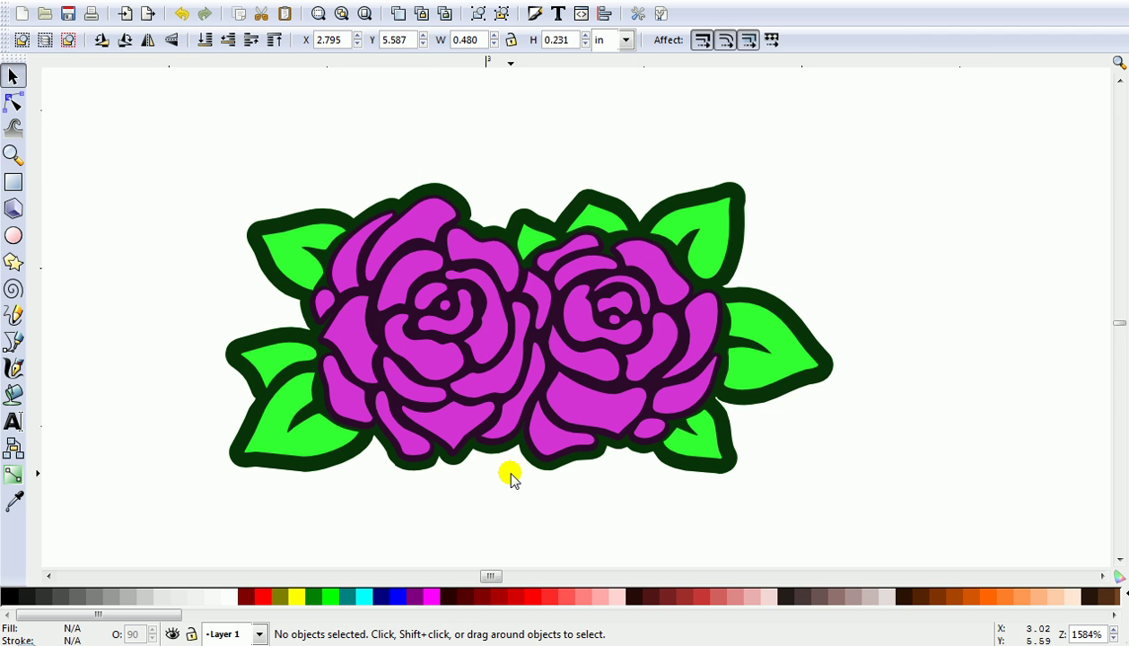
{"action": "scroll", "coordinate": [512, 479], "scroll_direction": "down", "scroll_amount": 1}
{"action": "left_click_drag", "start_coordinate": [479, 428], "coordinate": [826, 290]}
{"action": "left_click_drag", "start_coordinate": [567, 411], "coordinate": [442, 190]}
{"action": "left_click_drag", "start_coordinate": [506, 354], "coordinate": [498, 446]}
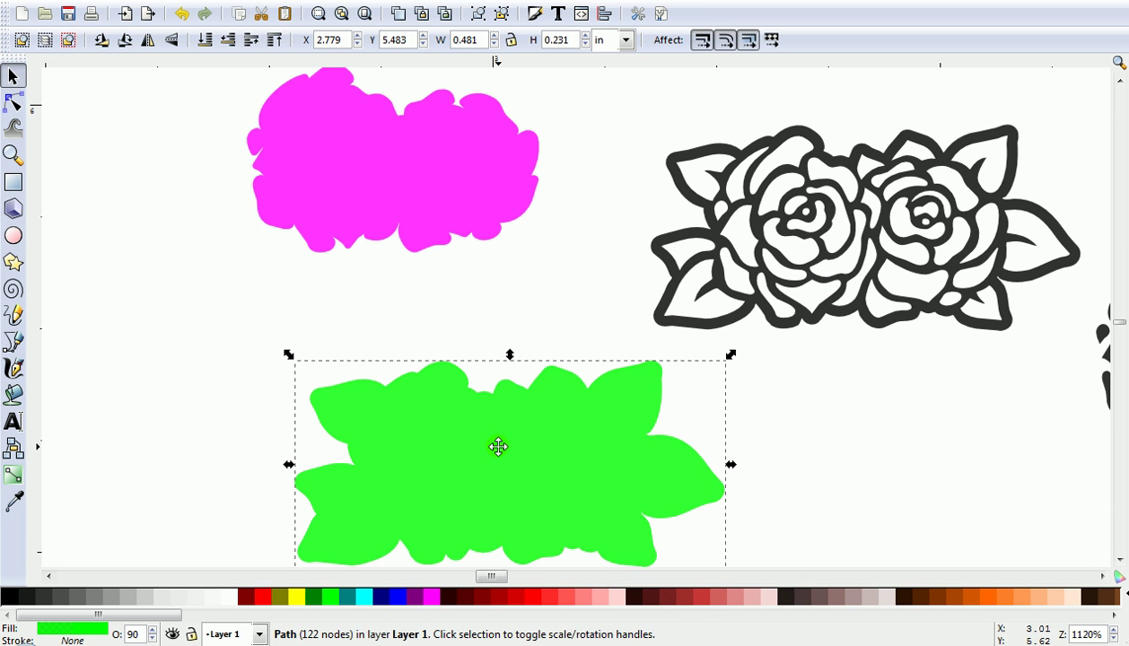